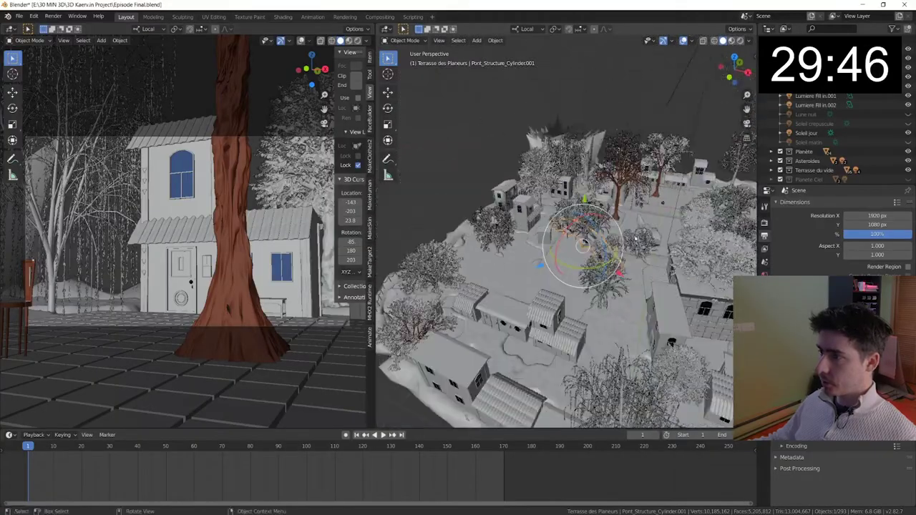
- Orbit the view from above the village down to street level
{"action": "mouse_move", "coordinate": [566, 247]}
{"action": "middle_mouse_down"}
{"action": "mouse_move", "coordinate": [586, 307]}
{"action": "mouse_move", "coordinate": [647, 351]}
{"action": "mouse_move", "coordinate": [572, 290]}
{"action": "mouse_move", "coordinate": [558, 86]}
{"action": "middle_mouse_up"}
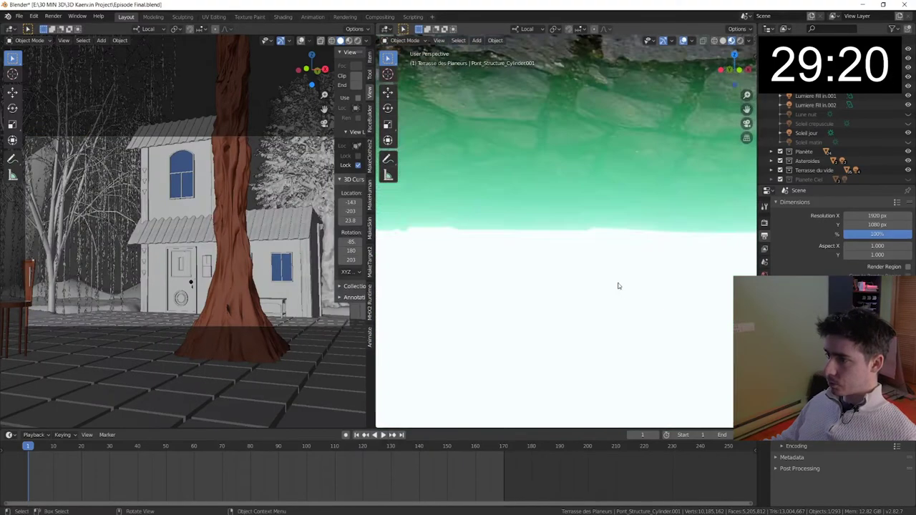
{"action": "mouse_move", "coordinate": [618, 287]}
{"action": "middle_mouse_down"}
{"action": "mouse_move", "coordinate": [613, 254]}
{"action": "mouse_move", "coordinate": [590, 237]}
{"action": "middle_mouse_up"}
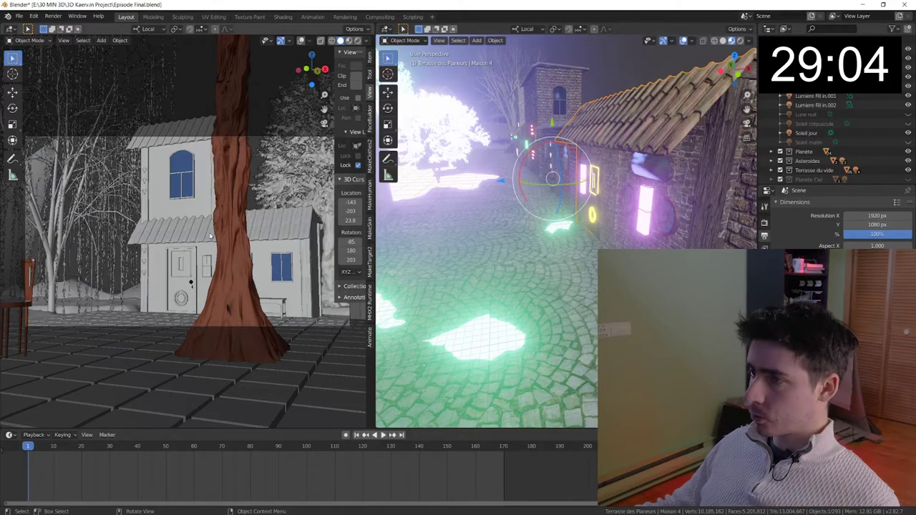
- Zoom out, hide the Terrasse des Planeurs and PERSOS collections, and start an Images as Planes import
{"action": "scroll", "coordinate": [222, 247], "scroll_direction": "down", "scroll_amount": 2}
{"action": "scroll", "coordinate": [240, 262], "scroll_direction": "down", "scroll_amount": 3}
{"action": "scroll", "coordinate": [260, 276], "scroll_direction": "down", "scroll_amount": 3}
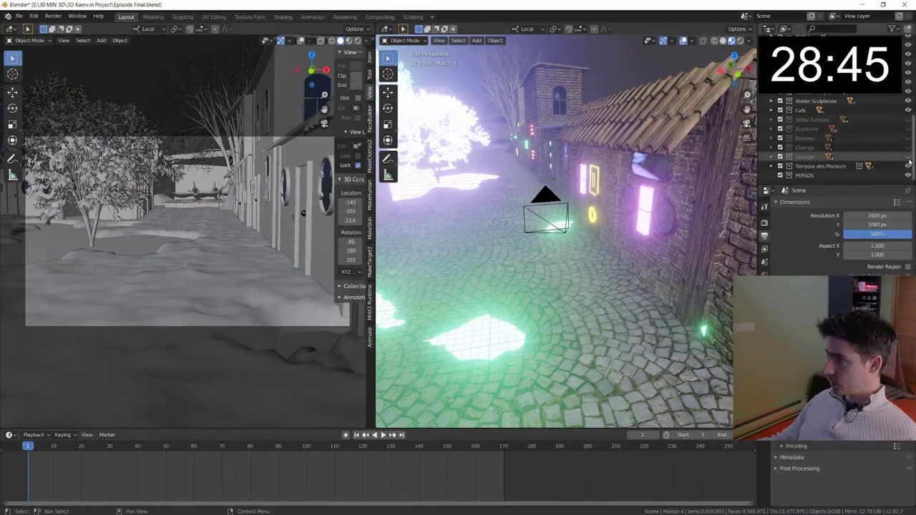
{"action": "left_click_drag", "start_coordinate": [907, 174], "coordinate": [908, 165]}
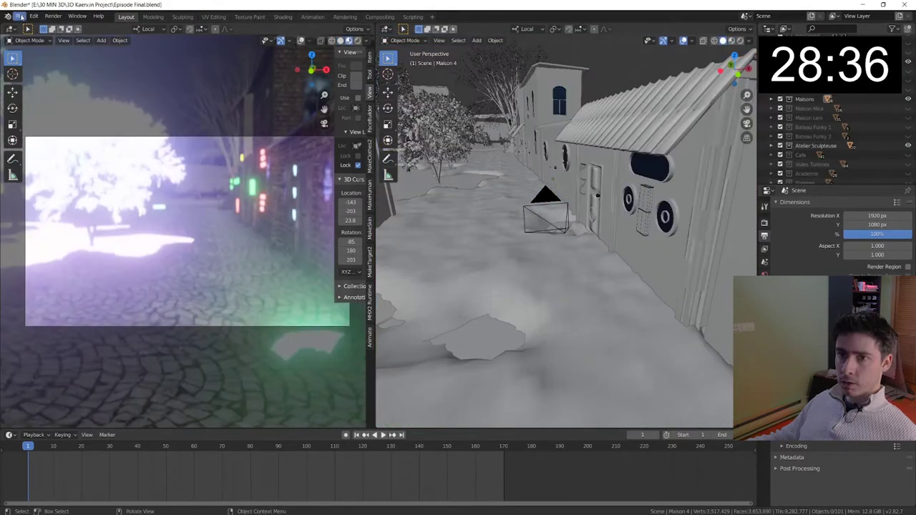
{"action": "left_click", "coordinate": [19, 15]}
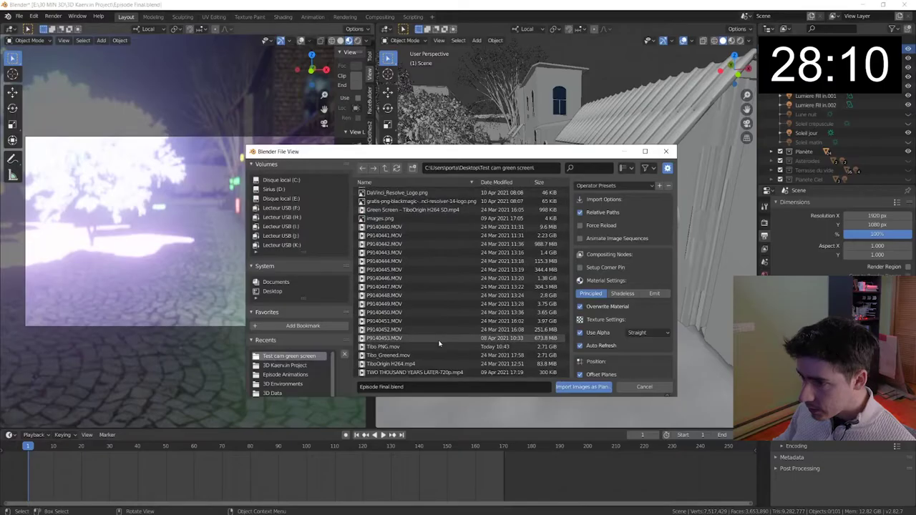
- Import Tibo PNG.mov as an image plane and move it 123 m along X
{"action": "double_click", "coordinate": [383, 347]}
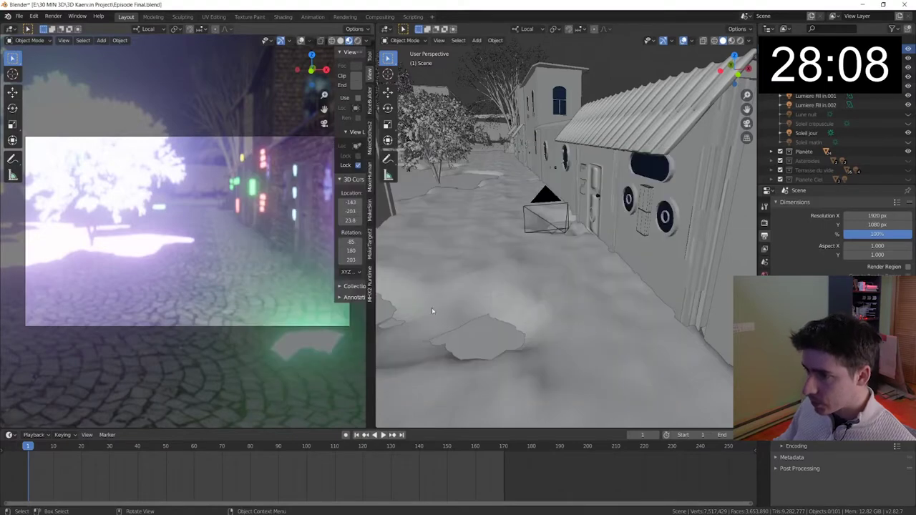
{"action": "key", "text": "KP_Decimal"}
{"action": "scroll", "coordinate": [592, 140], "scroll_direction": "down", "scroll_amount": 3}
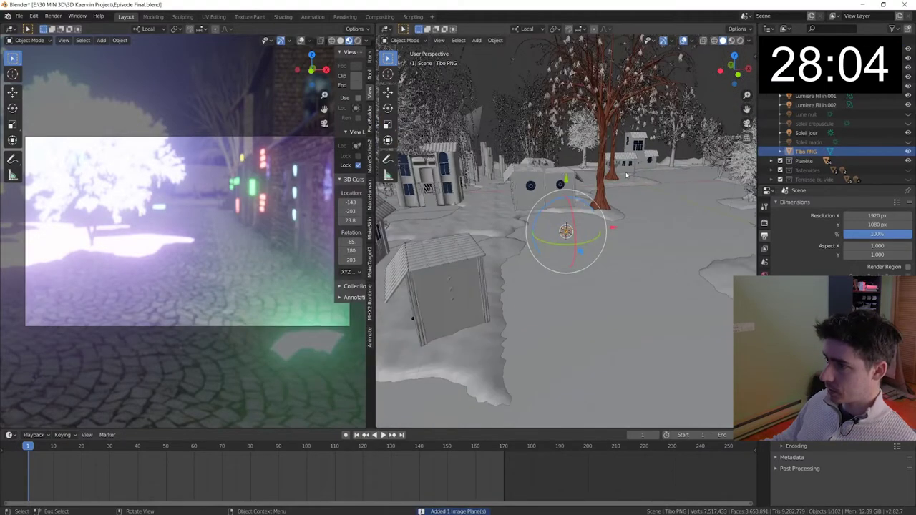
{"action": "middle_click_drag", "start_coordinate": [591, 139], "coordinate": [549, 262]}
{"action": "type", "text": "gx123"}
{"action": "key", "text": "Return"}
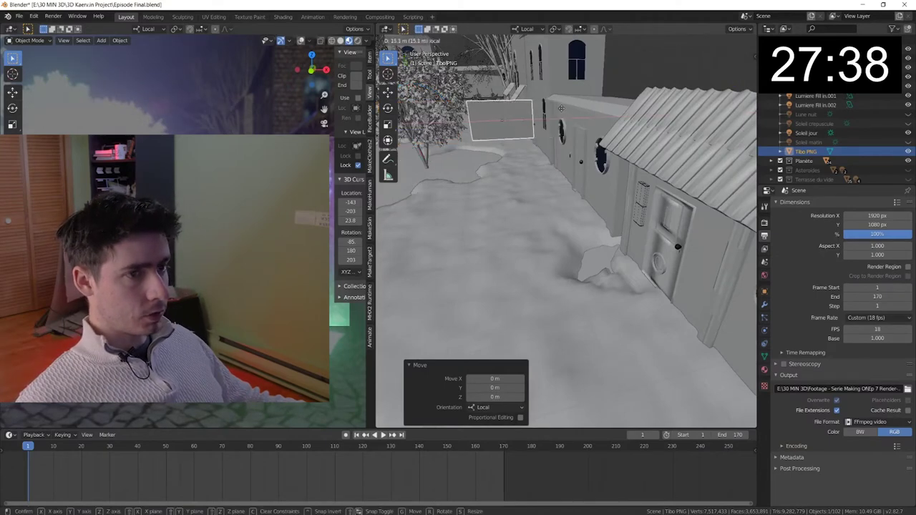
- Raise the plane 35.4 m and rotate it -90° on Z to stand in the street
{"action": "middle_click_drag", "start_coordinate": [520, 226], "coordinate": [656, 248]}
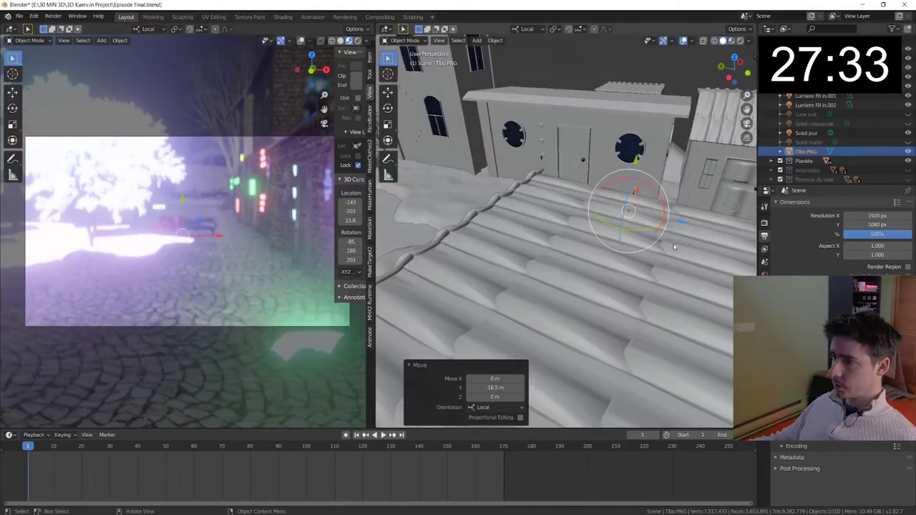
{"action": "key", "text": "g"}
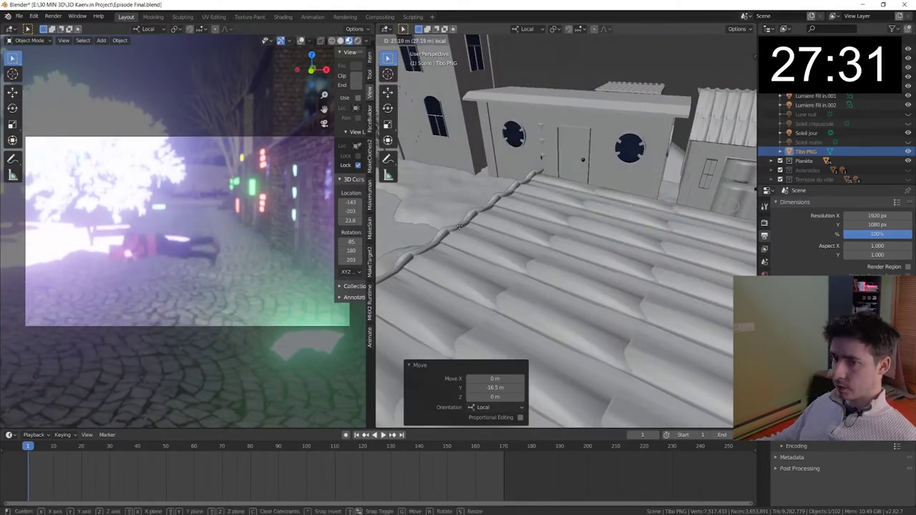
{"action": "left_click", "coordinate": [459, 236]}
{"action": "mouse_move", "coordinate": [459, 236]}
{"action": "middle_mouse_down"}
{"action": "mouse_move", "coordinate": [603, 210]}
{"action": "mouse_move", "coordinate": [501, 180]}
{"action": "middle_mouse_up"}
{"action": "type", "text": "rz-90"}
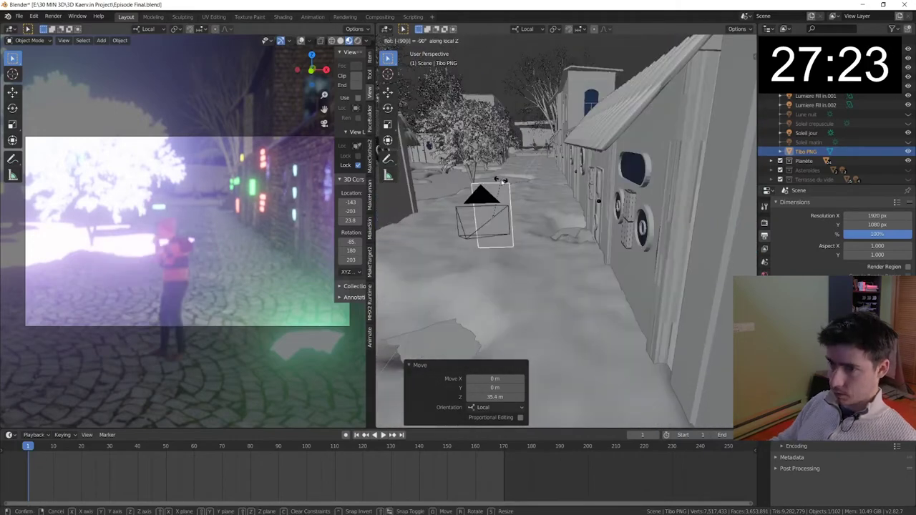
{"action": "right_click", "coordinate": [503, 180]}
{"action": "left_click_drag", "start_coordinate": [504, 180], "coordinate": [523, 239]}
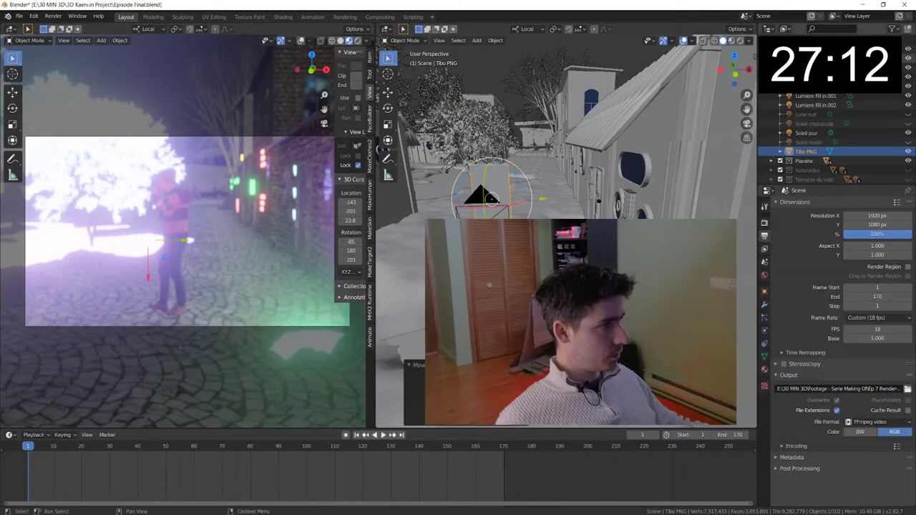
- Give the camera a 25 m depth-of-field focus distance, then reselect the Tibo PNG plane
{"action": "left_click", "coordinate": [491, 199]}
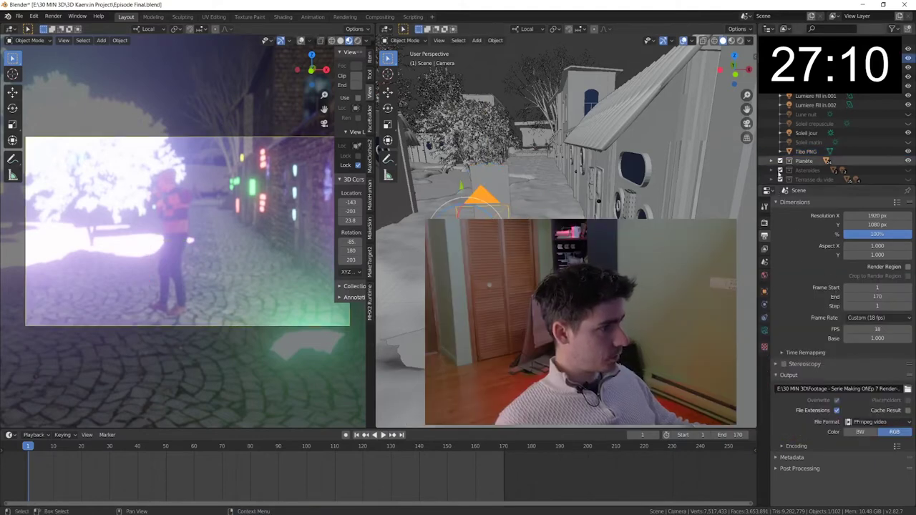
{"action": "left_click", "coordinate": [765, 330]}
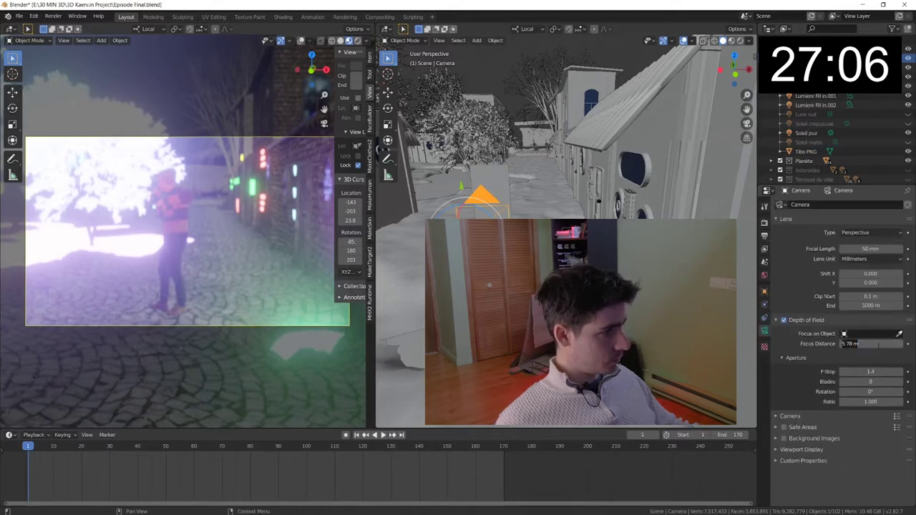
{"action": "type", "text": "25"}
{"action": "key", "text": "Return"}
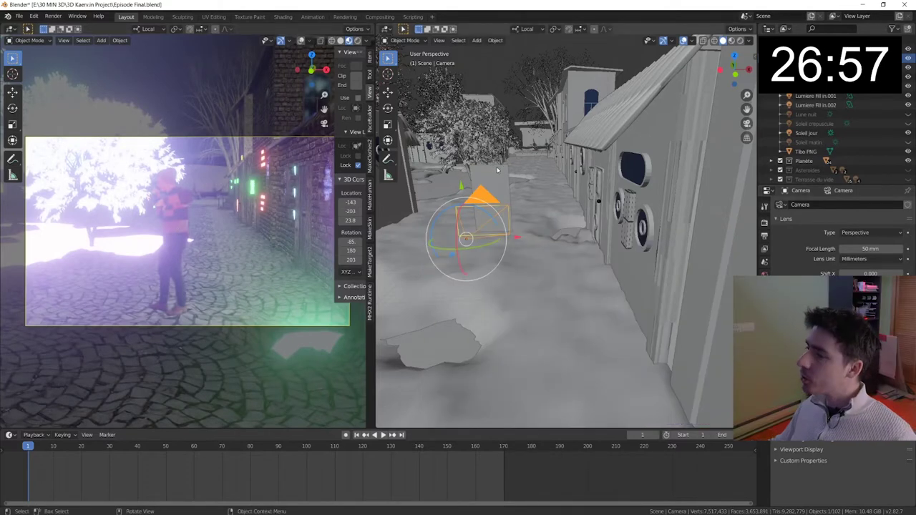
{"action": "left_click", "coordinate": [501, 222]}
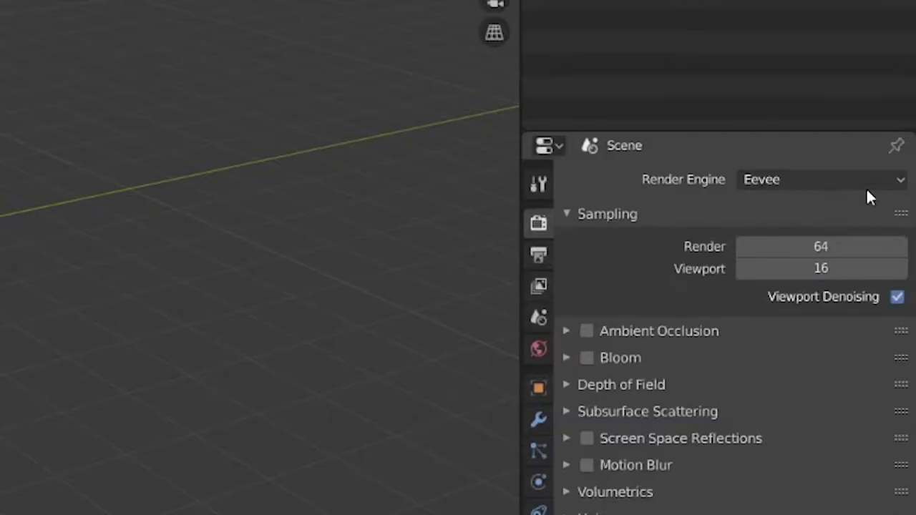
- Switch the render engine from Eevee to Cycles
{"action": "left_click", "coordinate": [866, 184]}
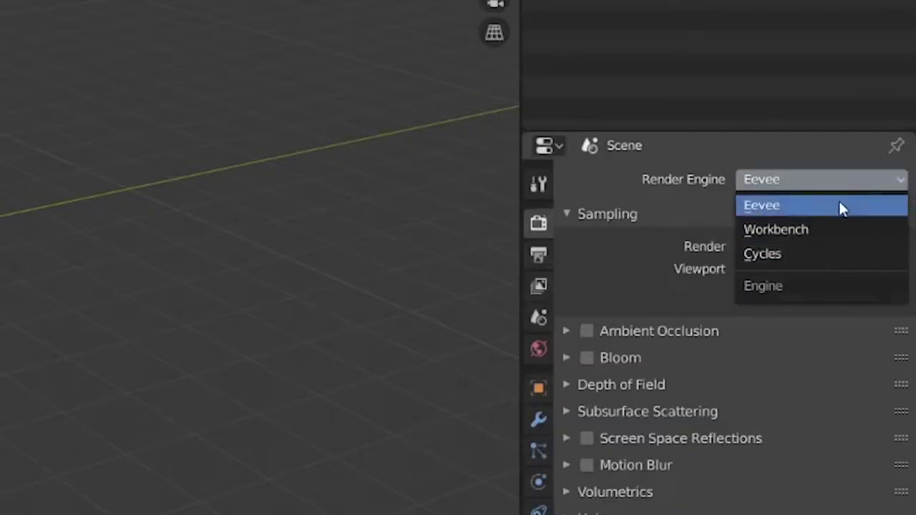
{"action": "left_click", "coordinate": [833, 252]}
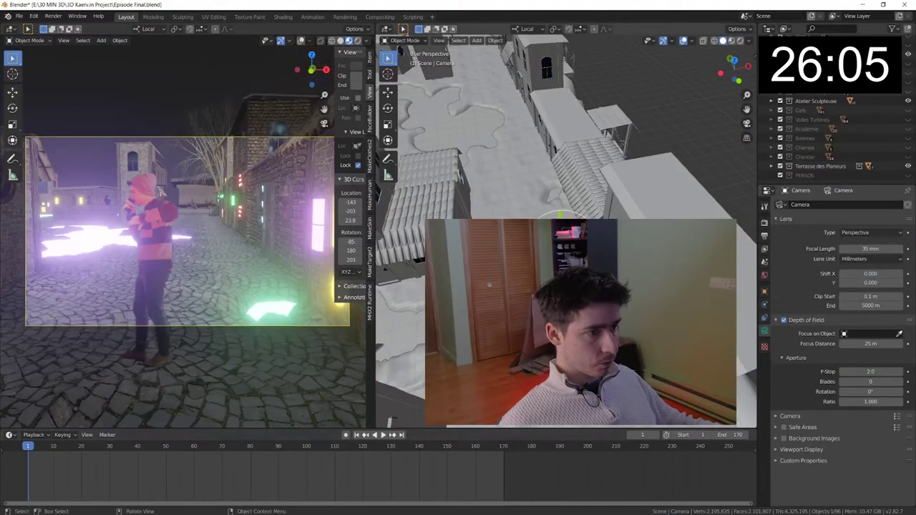
- Zoom in on the Tibo PNG plane and preview it with rendered shading
{"action": "scroll", "coordinate": [179, 229], "scroll_direction": "up", "scroll_amount": 5}
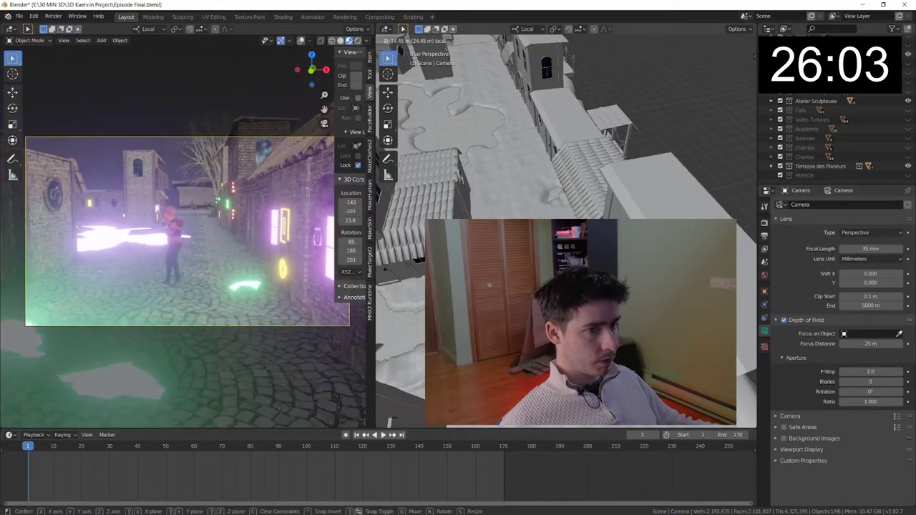
{"action": "scroll", "coordinate": [186, 229], "scroll_direction": "up", "scroll_amount": 2}
{"action": "scroll", "coordinate": [186, 229], "scroll_direction": "up", "scroll_amount": 2}
{"action": "scroll", "coordinate": [186, 229], "scroll_direction": "up", "scroll_amount": 1}
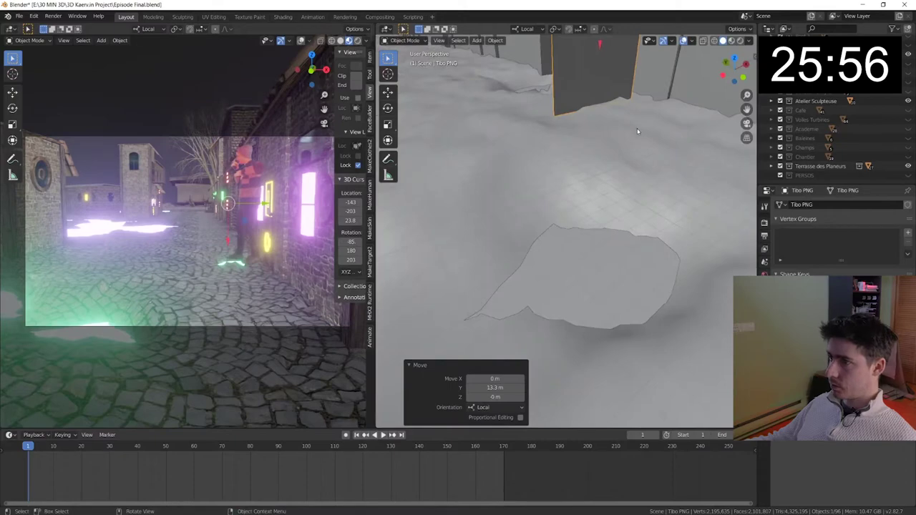
{"action": "key", "text": "KP_Decimal"}
{"action": "middle_click_drag", "start_coordinate": [637, 131], "coordinate": [620, 228]}
{"action": "key", "text": "z"}
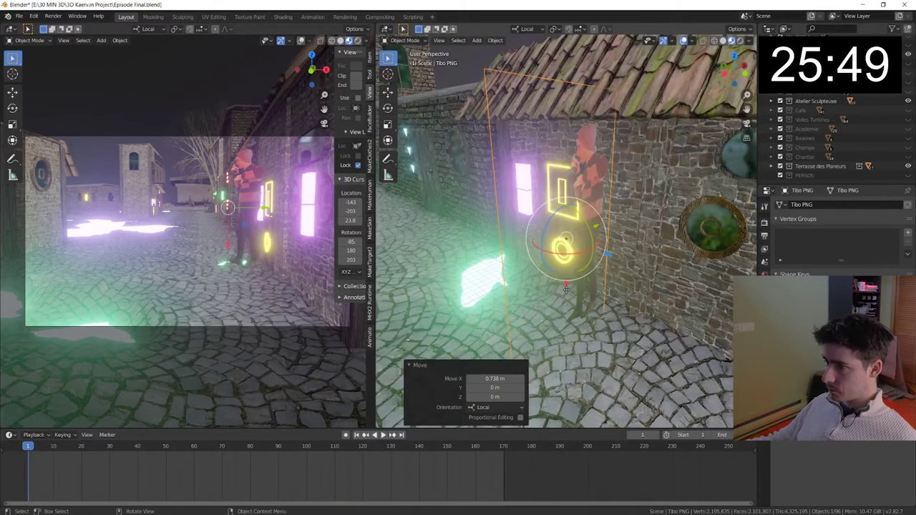
- Lower the plane 7.72 m, scale it to 0.799, and adjust its vertical position
{"action": "key", "text": "g"}
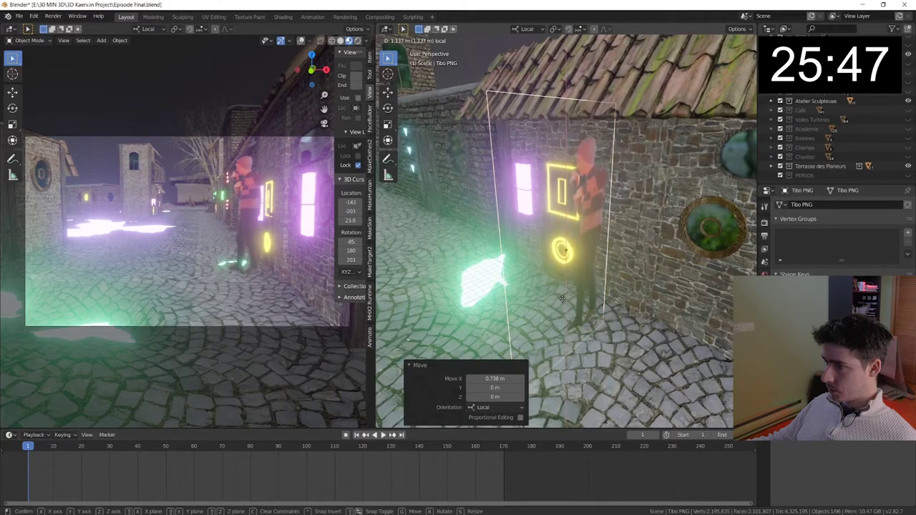
{"action": "left_click", "coordinate": [615, 281]}
{"action": "middle_click_drag", "start_coordinate": [615, 281], "coordinate": [542, 290]}
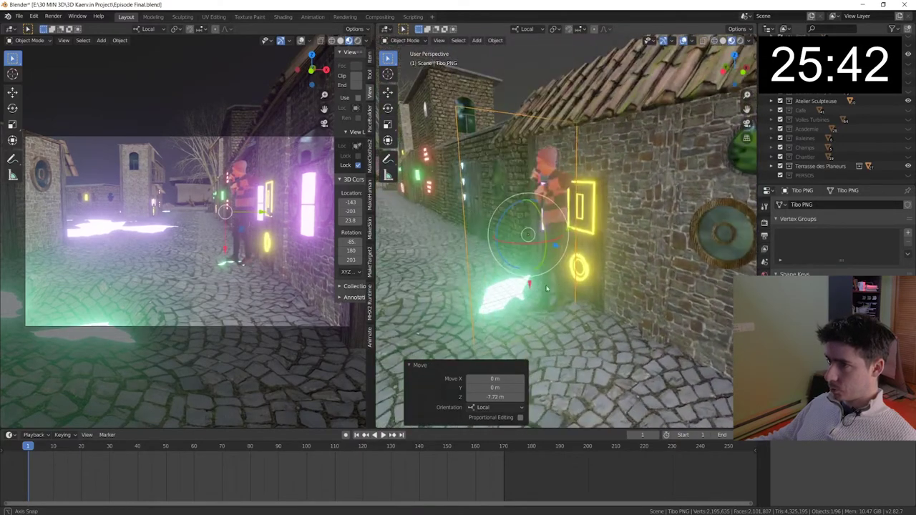
{"action": "key", "text": "s"}
{"action": "left_click", "coordinate": [566, 170]}
{"action": "key", "text": "w"}
{"action": "key", "text": "w"}
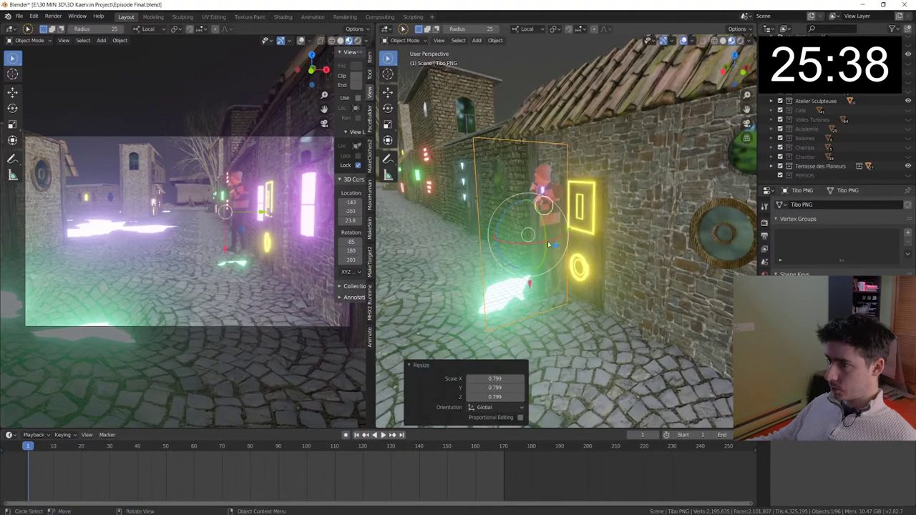
{"action": "key", "text": "g"}
{"action": "key", "text": "z"}
{"action": "key", "text": "z"}
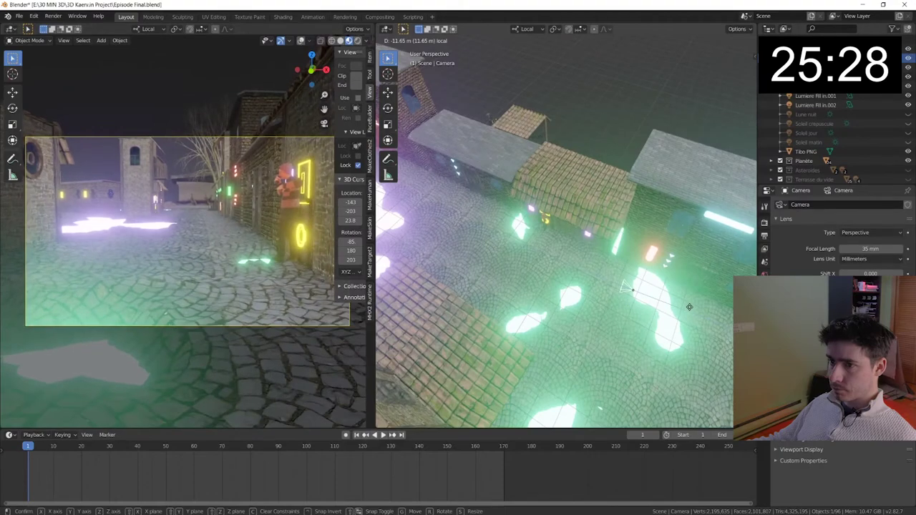
- Select the camera, face the doorway wall, and play the animation
{"action": "left_click", "coordinate": [682, 285]}
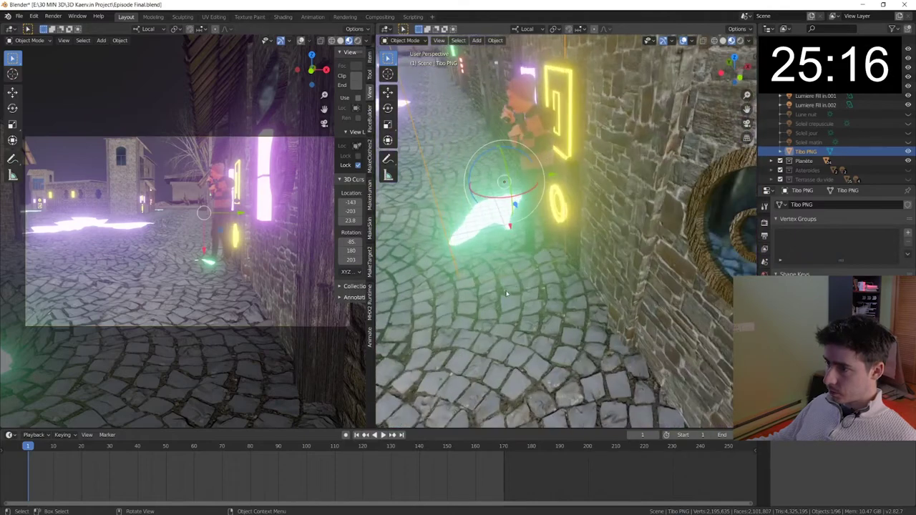
{"action": "middle_click_drag", "start_coordinate": [506, 293], "coordinate": [572, 311]}
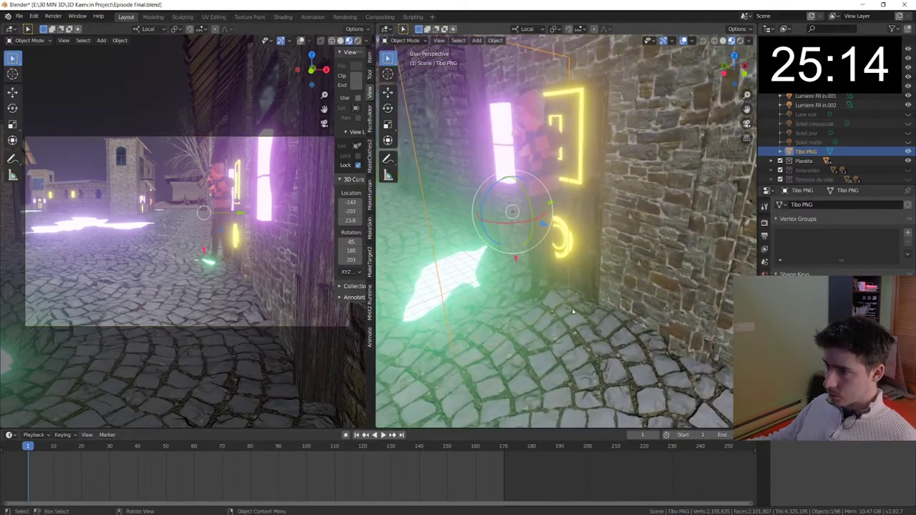
{"action": "key", "text": "space"}
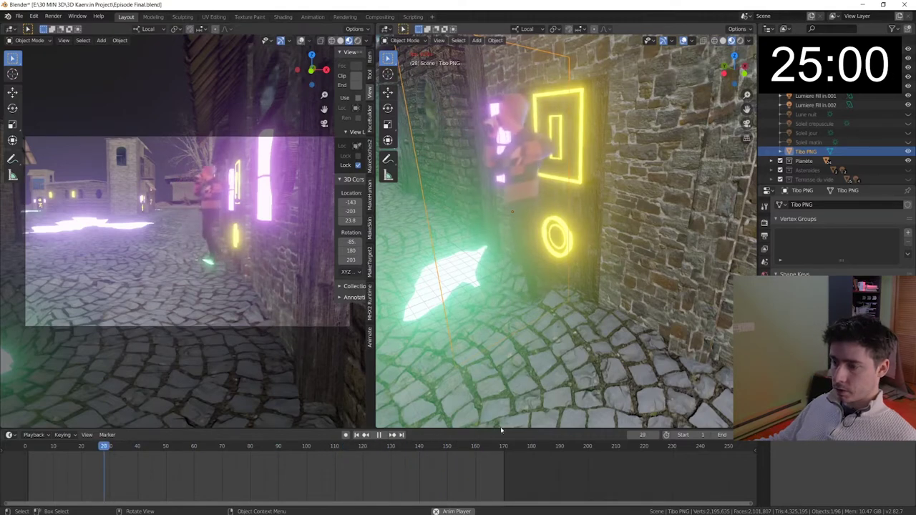
{"action": "key", "text": "space"}
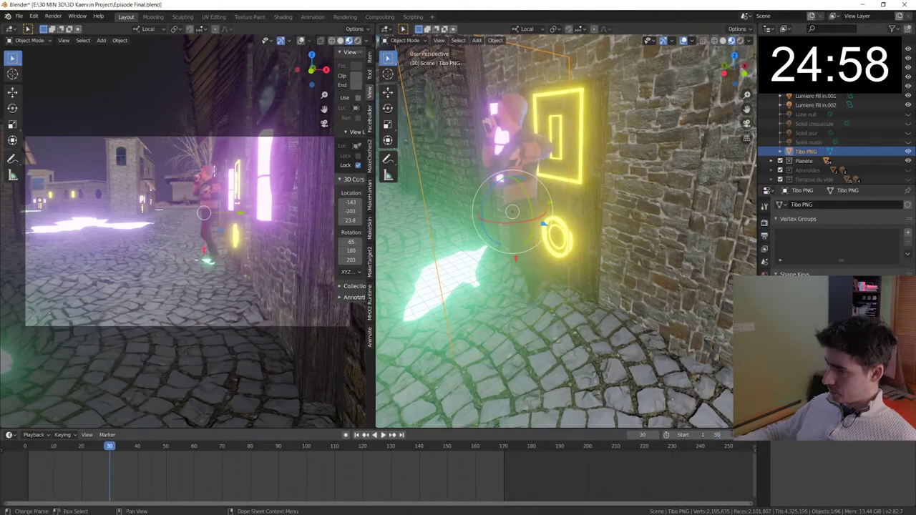
{"action": "left_click", "coordinate": [485, 449]}
{"action": "key", "text": "space"}
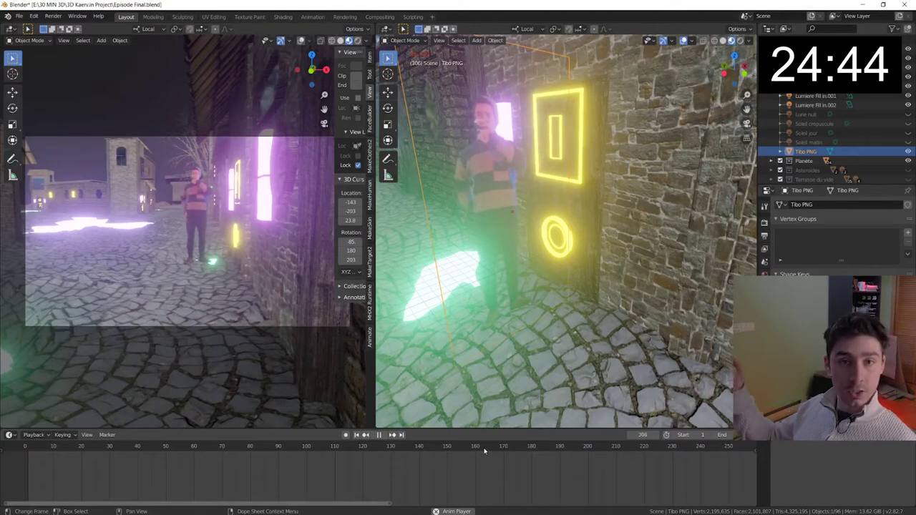
{"action": "key", "text": "space"}
{"action": "scroll", "coordinate": [364, 476], "scroll_direction": "down", "scroll_amount": 2}
{"action": "left_click_drag", "start_coordinate": [365, 503], "coordinate": [577, 487]}
{"action": "scroll", "coordinate": [548, 477], "scroll_direction": "down", "scroll_amount": 2}
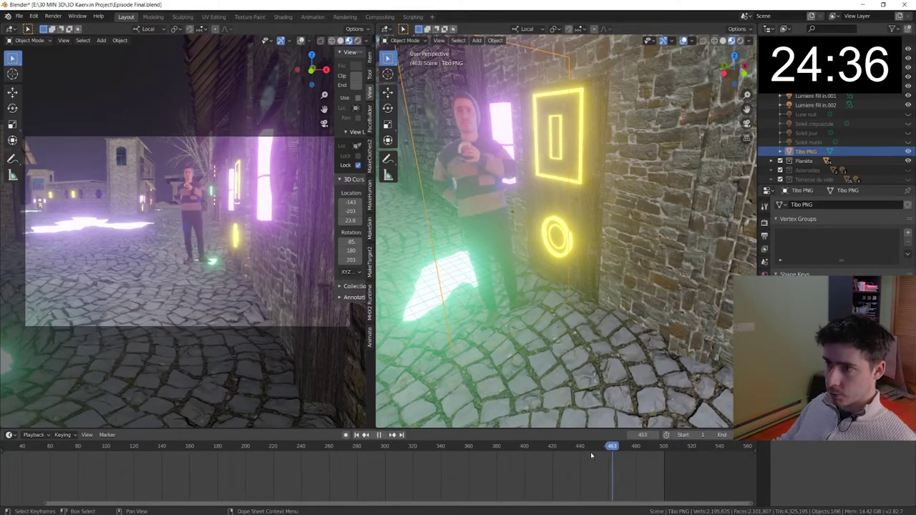
{"action": "left_click_drag", "start_coordinate": [451, 455], "coordinate": [398, 455]}
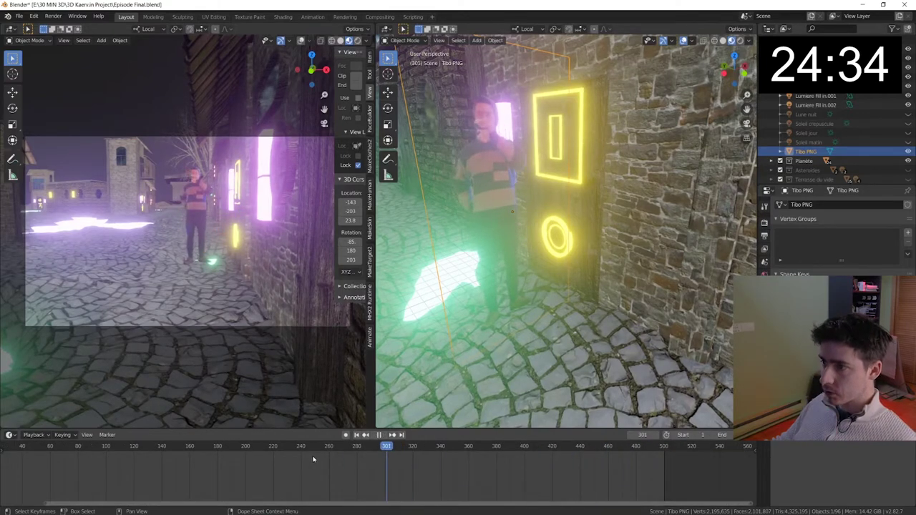
{"action": "left_click_drag", "start_coordinate": [312, 459], "coordinate": [9, 466]}
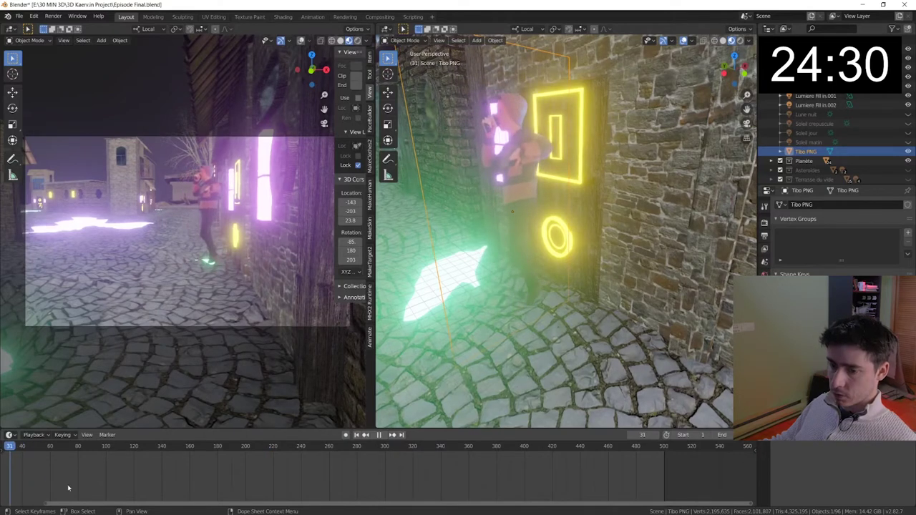
{"action": "left_click_drag", "start_coordinate": [78, 507], "coordinate": [58, 477]}
{"action": "key", "text": "space"}
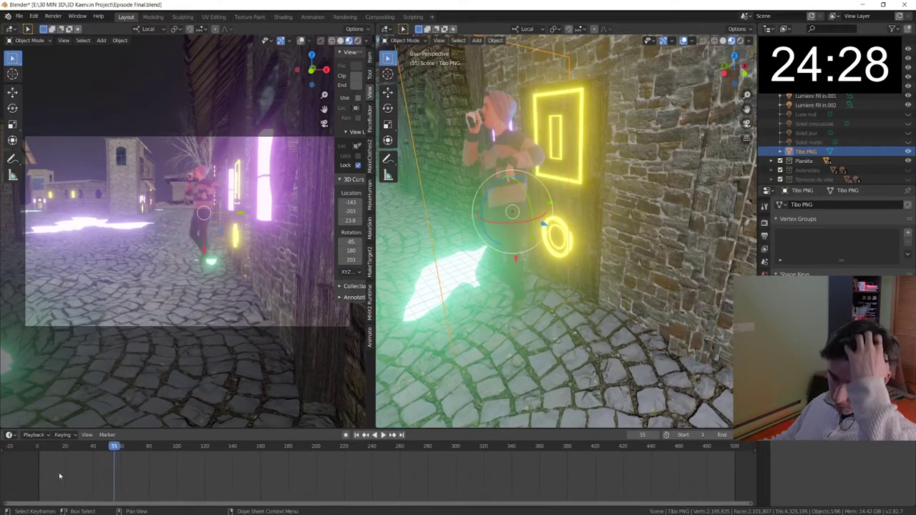
{"action": "left_click", "coordinate": [40, 449]}
{"action": "key", "text": "space"}
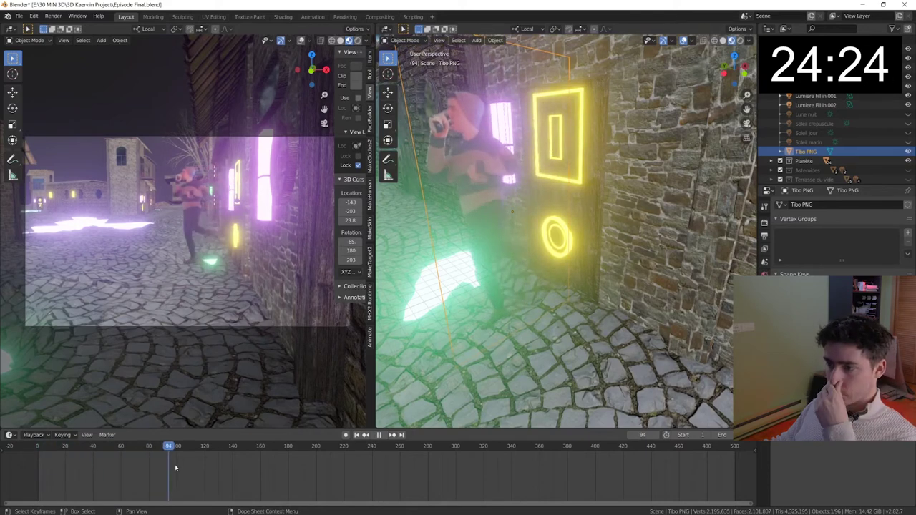
- Shift the Tibo PNG plane 0.978 m along local X and review it at frame 28
{"action": "mouse_move", "coordinate": [166, 469]}
{"action": "left_mouse_down"}
{"action": "mouse_move", "coordinate": [69, 457]}
{"action": "mouse_move", "coordinate": [92, 458]}
{"action": "left_mouse_up"}
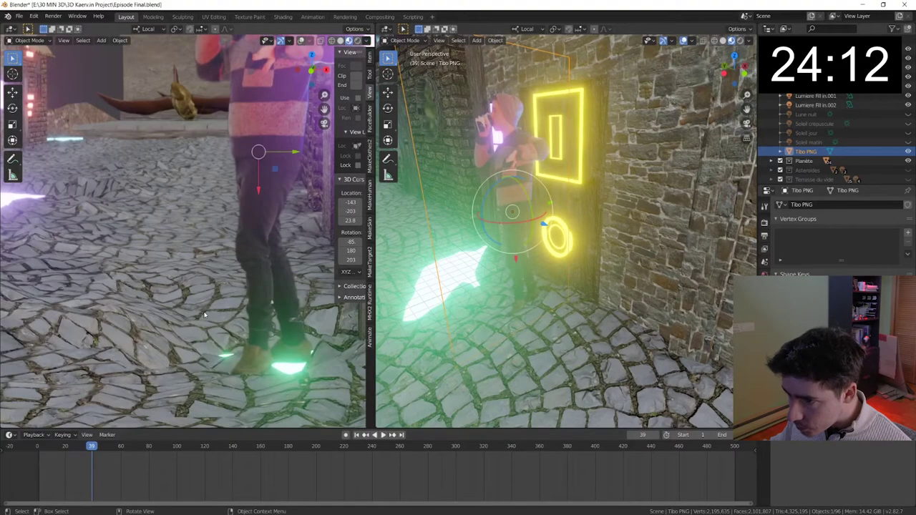
{"action": "mouse_move", "coordinate": [672, 301]}
{"action": "middle_mouse_down", "text": "shift"}
{"action": "mouse_move", "coordinate": [538, 295]}
{"action": "mouse_move", "coordinate": [486, 238]}
{"action": "middle_mouse_up", "text": "shift"}
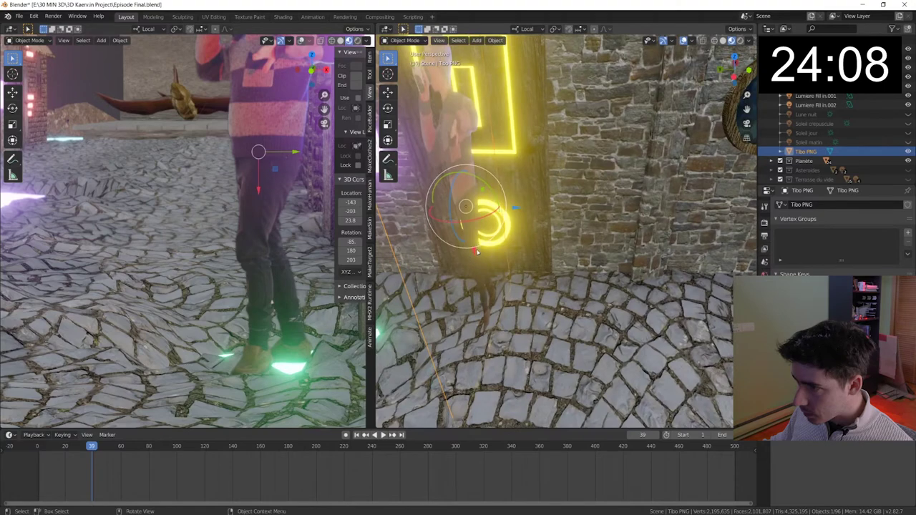
{"action": "key", "text": "g"}
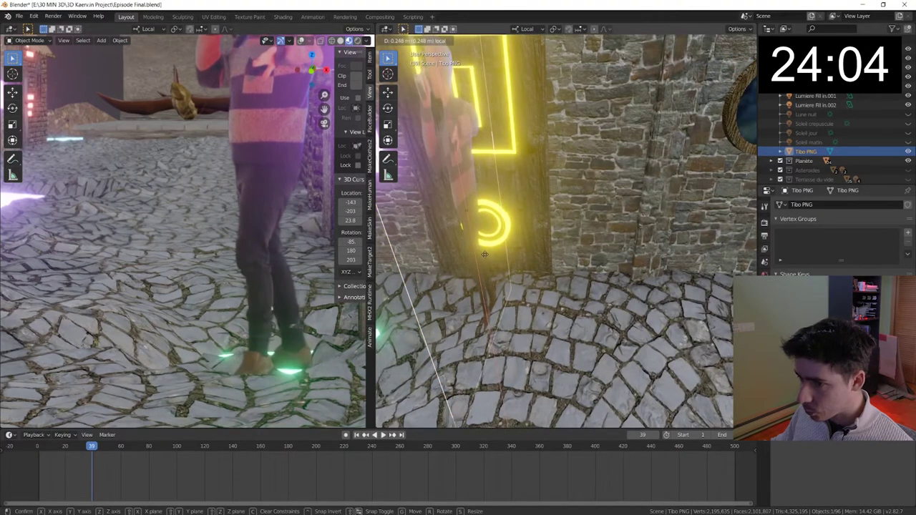
{"action": "left_click", "coordinate": [443, 200]}
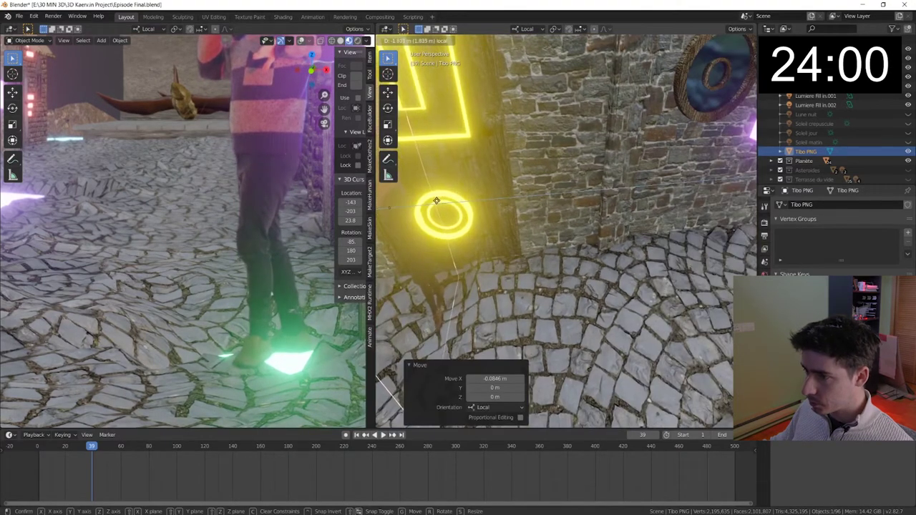
{"action": "left_click", "coordinate": [435, 234]}
{"action": "left_click_drag", "start_coordinate": [81, 446], "coordinate": [130, 460]}
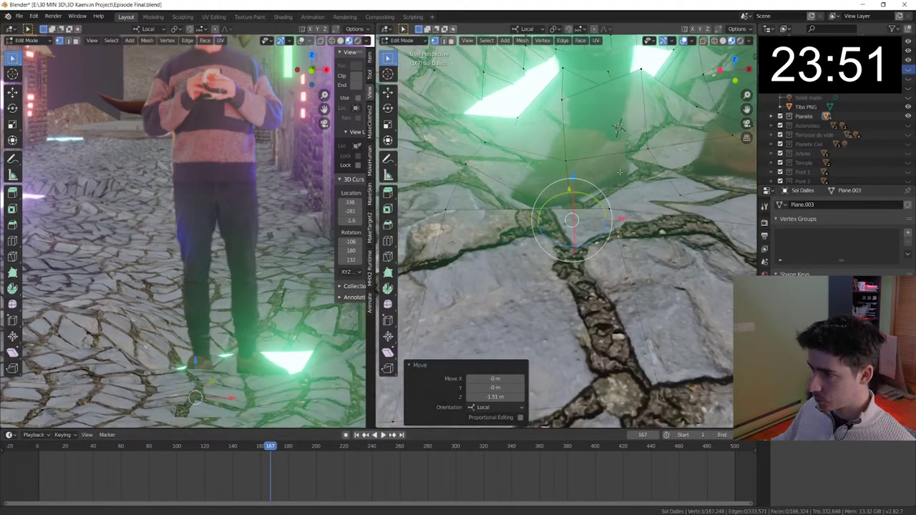
- Raise the selected Sol Dalles floor faces by the doorway 0.96 m
{"action": "middle_click_drag", "start_coordinate": [501, 208], "coordinate": [508, 200]}
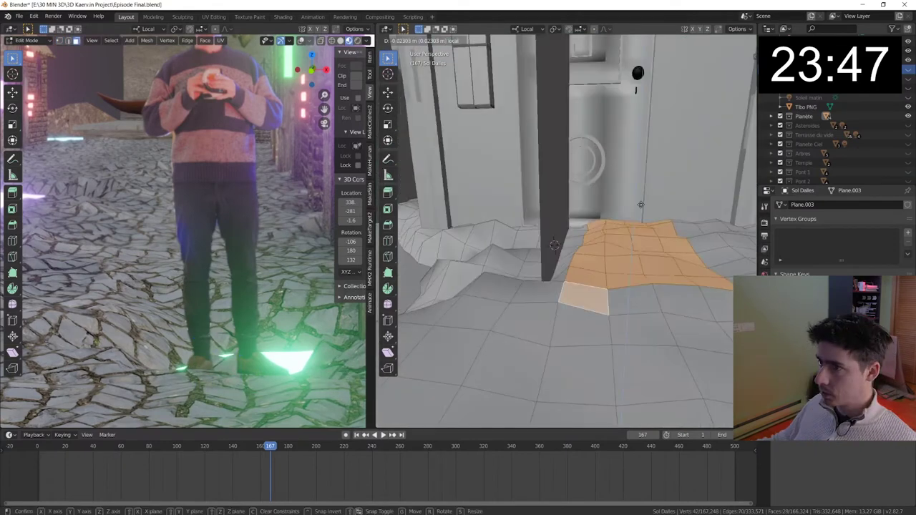
{"action": "key", "text": "g"}
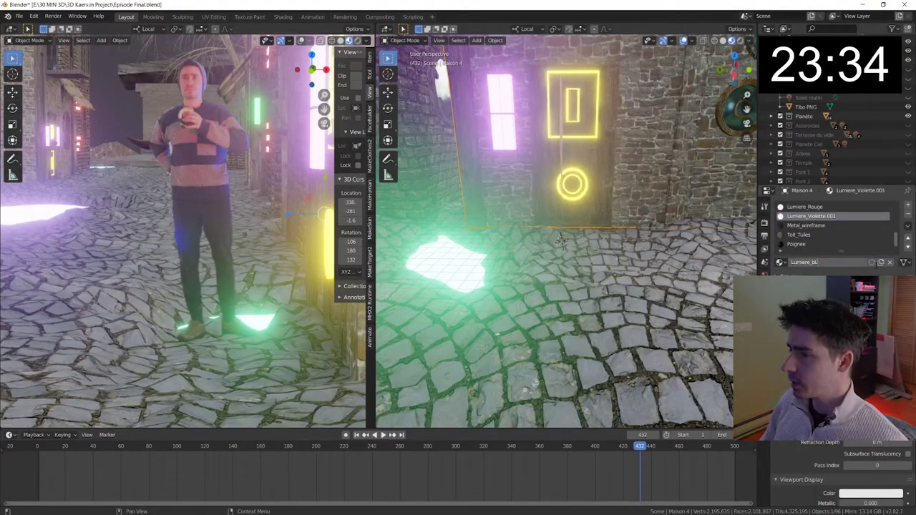
- Rename the violet neon material Lumiere_Bleue and make its colour a saturated blue
{"action": "type", "text": "Ble"}
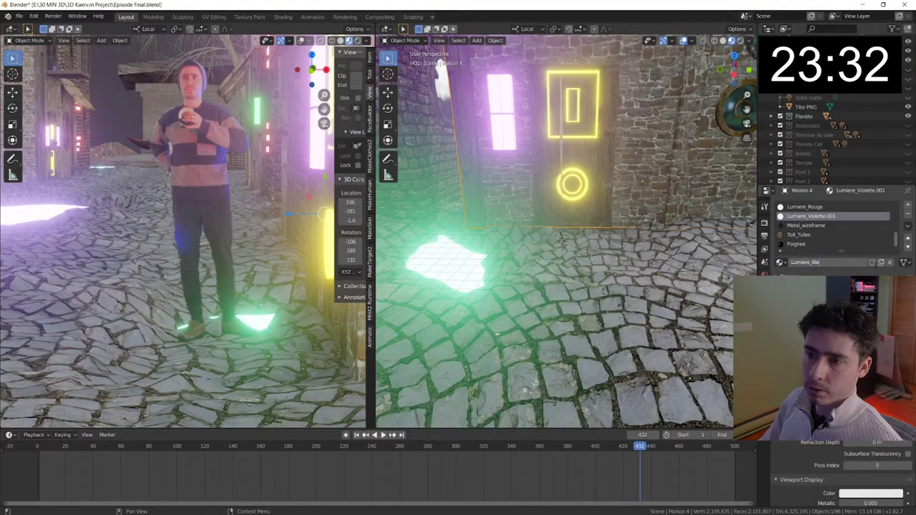
{"action": "type", "text": "uue"}
{"action": "key", "text": "Return"}
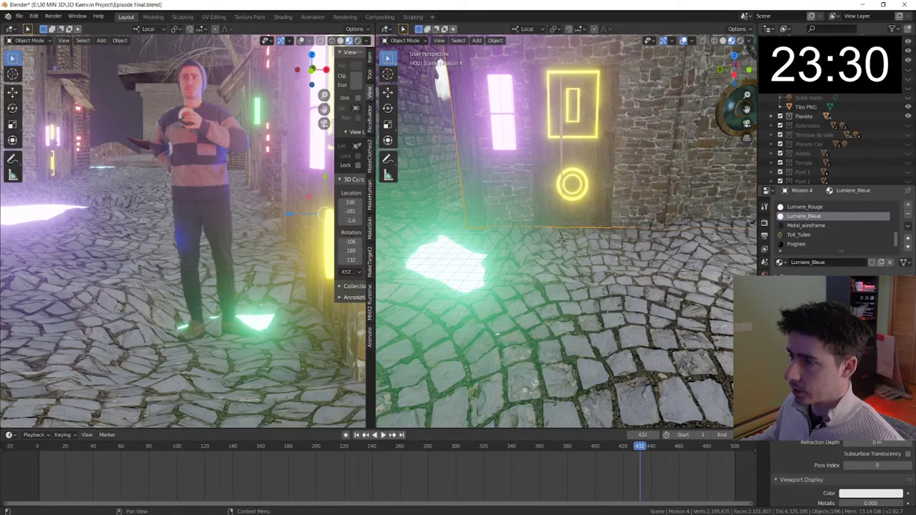
{"action": "left_click", "coordinate": [860, 223]}
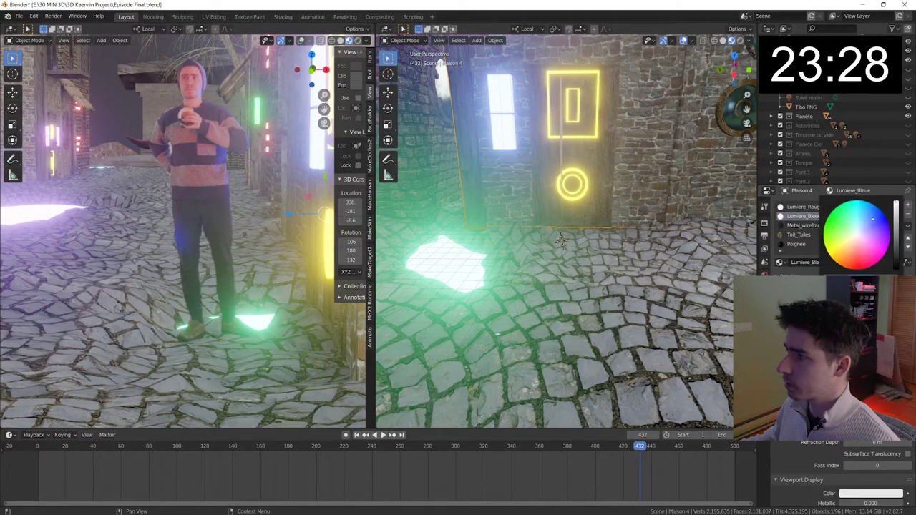
{"action": "left_click_drag", "start_coordinate": [872, 219], "coordinate": [883, 215]}
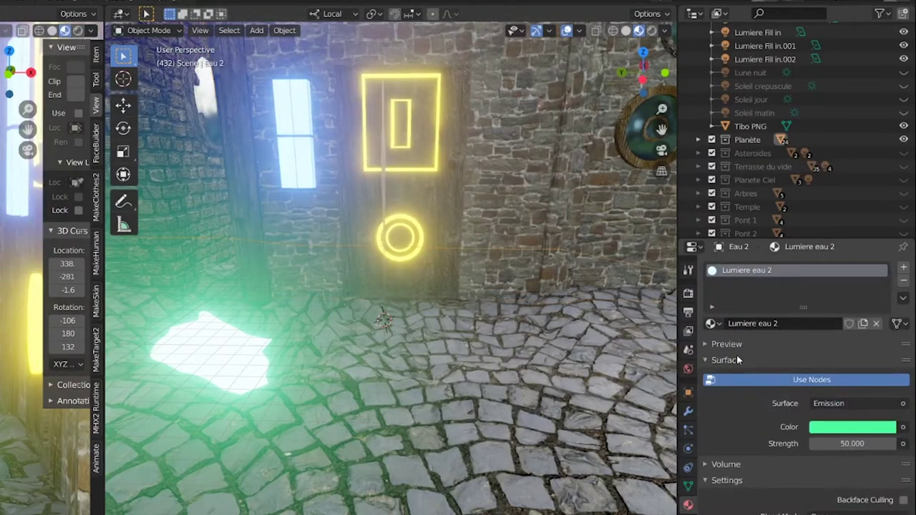
- Assign Lumiere_Bleue to Eau 2 and Lumiere_Rouge to Maison 4, shifting the red toward pink
{"action": "left_click", "coordinate": [721, 324]}
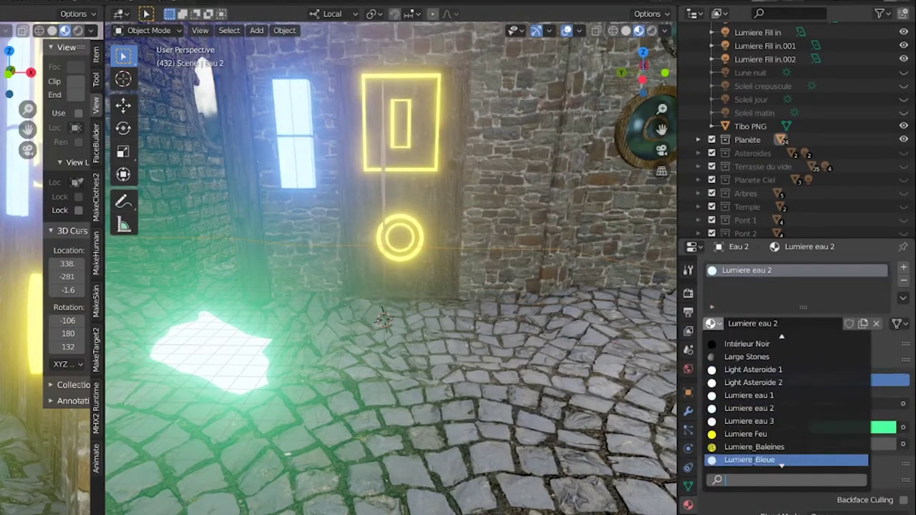
{"action": "key", "text": "Return"}
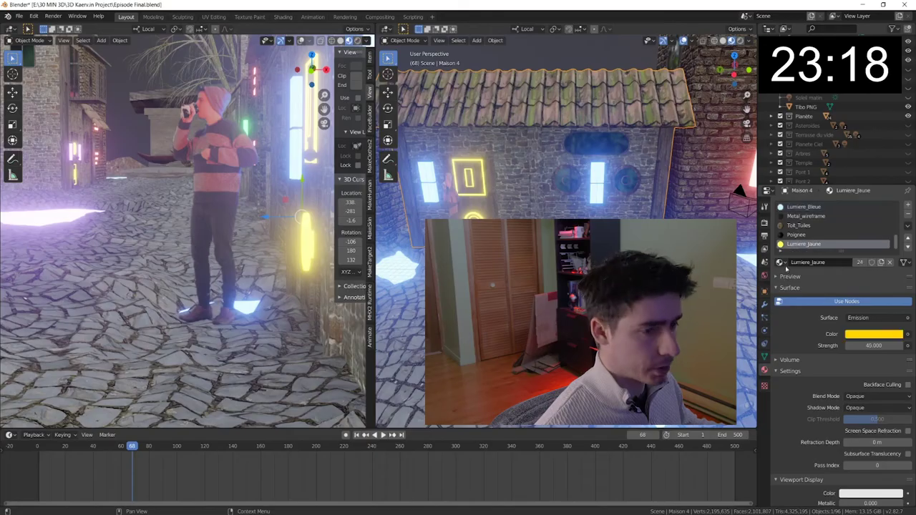
{"action": "left_click", "coordinate": [781, 263]}
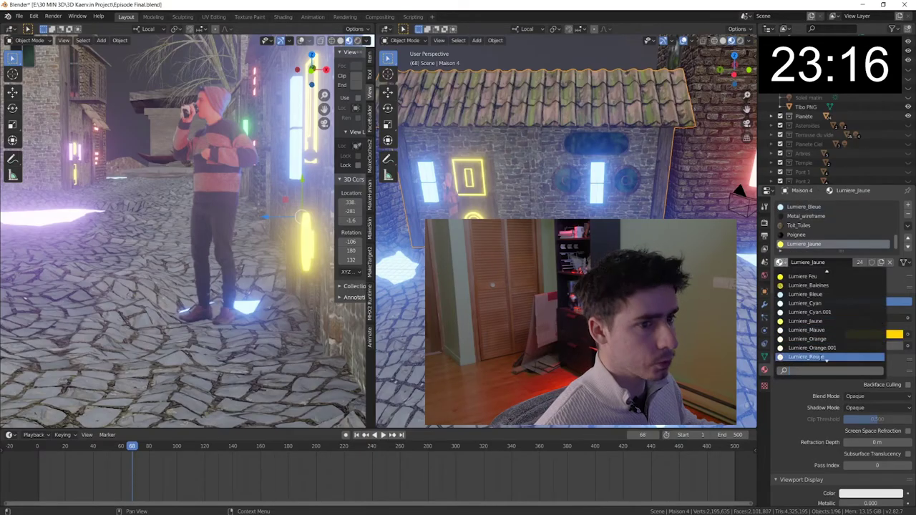
{"action": "left_click", "coordinate": [826, 359]}
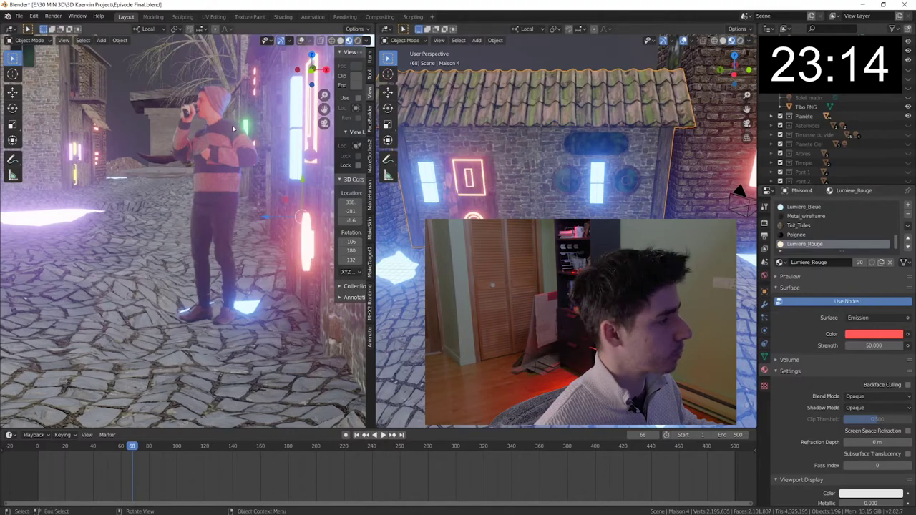
{"action": "left_click", "coordinate": [870, 334]}
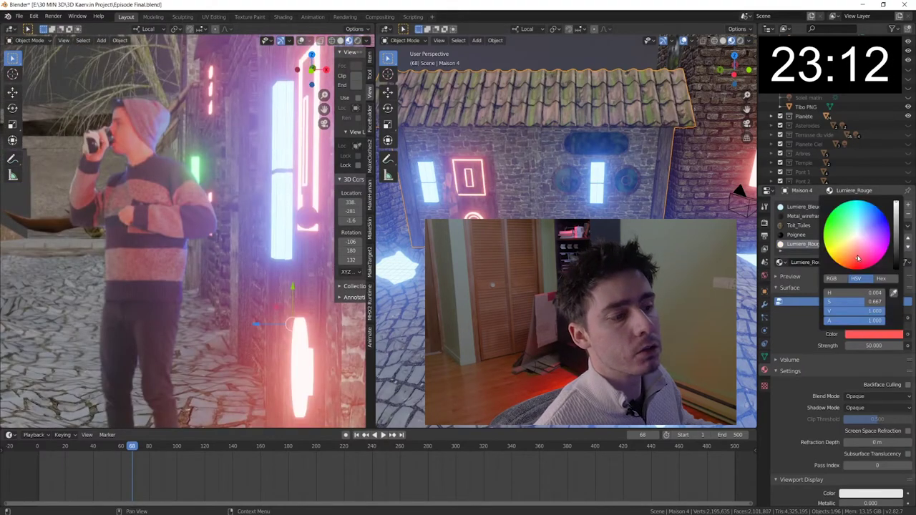
{"action": "left_click_drag", "start_coordinate": [858, 259], "coordinate": [859, 256]}
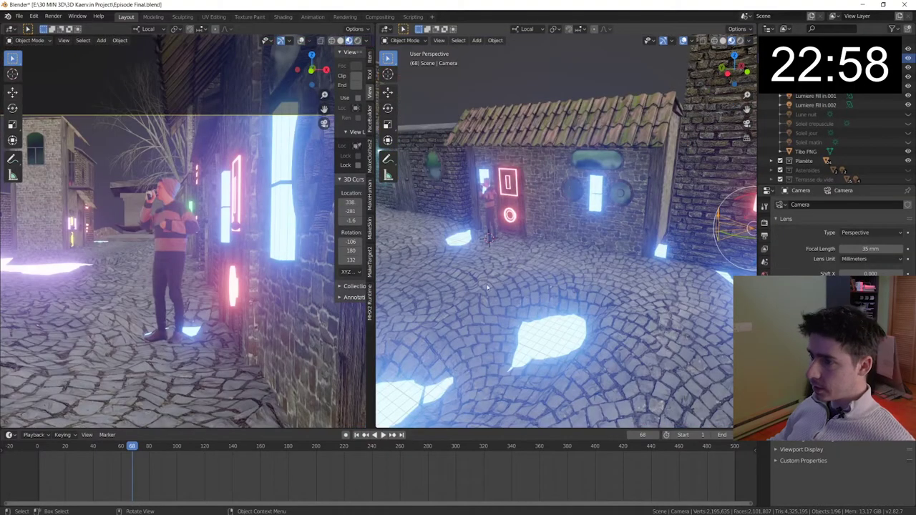
- At frame 239, move the camera -1.21 m along local Y and tilt it -2.4° on X
{"action": "scroll", "coordinate": [239, 297], "scroll_direction": "down", "scroll_amount": 3}
{"action": "middle_click_drag", "start_coordinate": [240, 296], "coordinate": [242, 318], "text": "shift"}
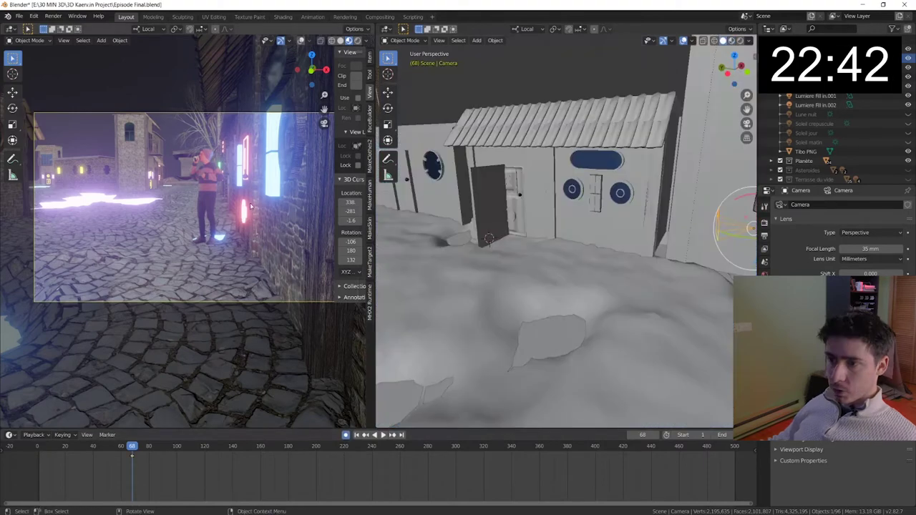
{"action": "scroll", "coordinate": [250, 203], "scroll_direction": "up", "scroll_amount": 3}
{"action": "scroll", "coordinate": [249, 202], "scroll_direction": "up", "scroll_amount": 3}
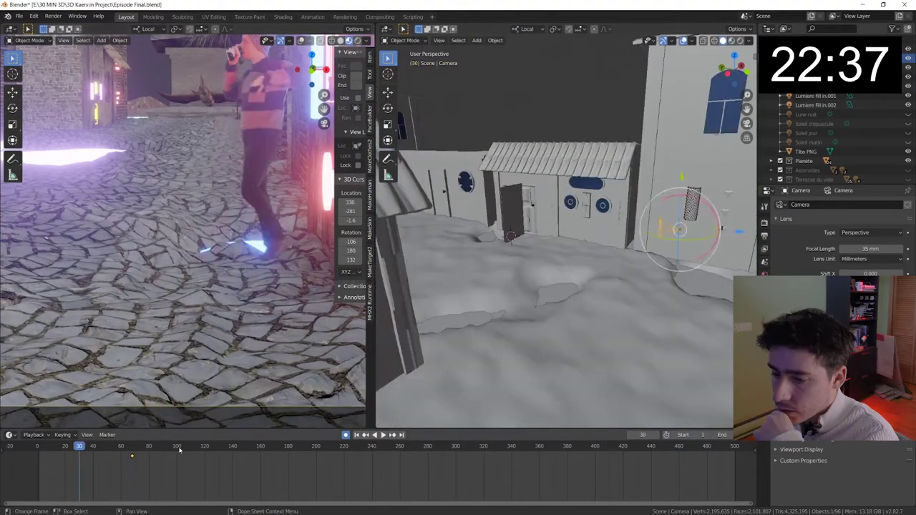
{"action": "left_click_drag", "start_coordinate": [77, 447], "coordinate": [178, 447]}
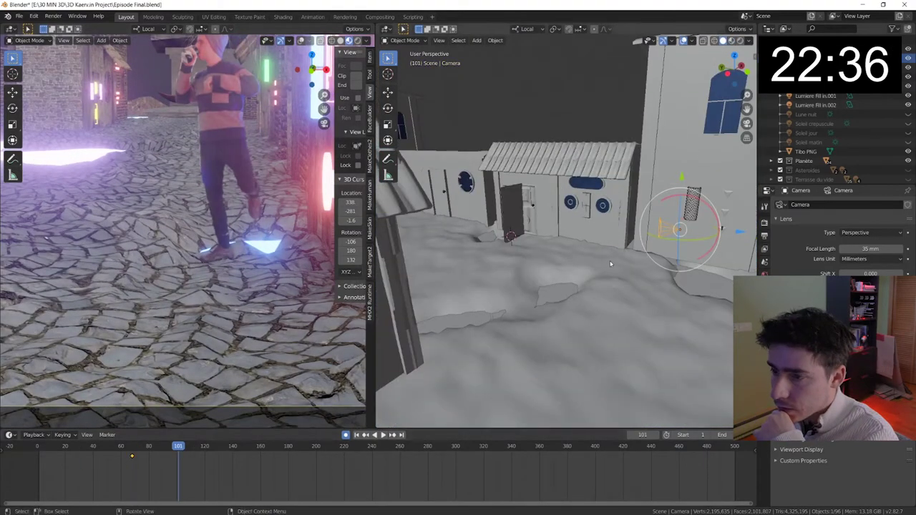
{"action": "left_click_drag", "start_coordinate": [340, 447], "coordinate": [370, 447]}
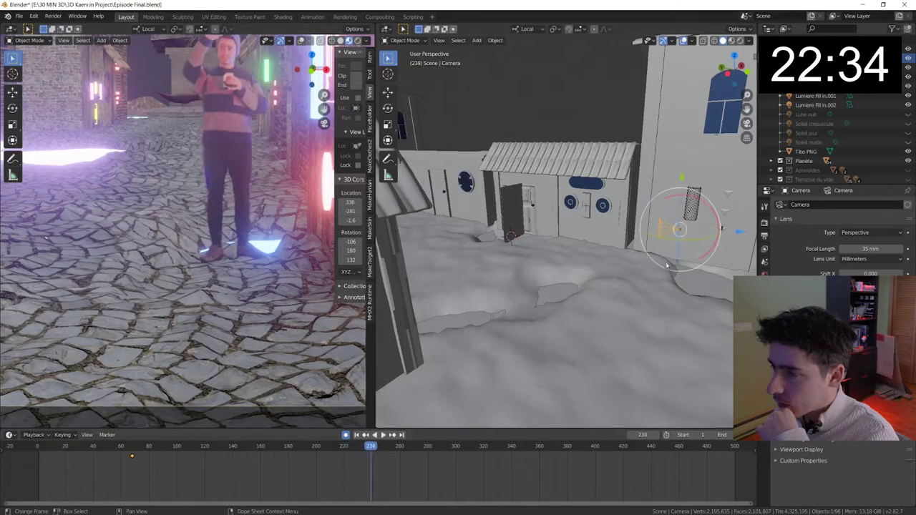
{"action": "middle_click_drag", "start_coordinate": [639, 277], "coordinate": [608, 265]}
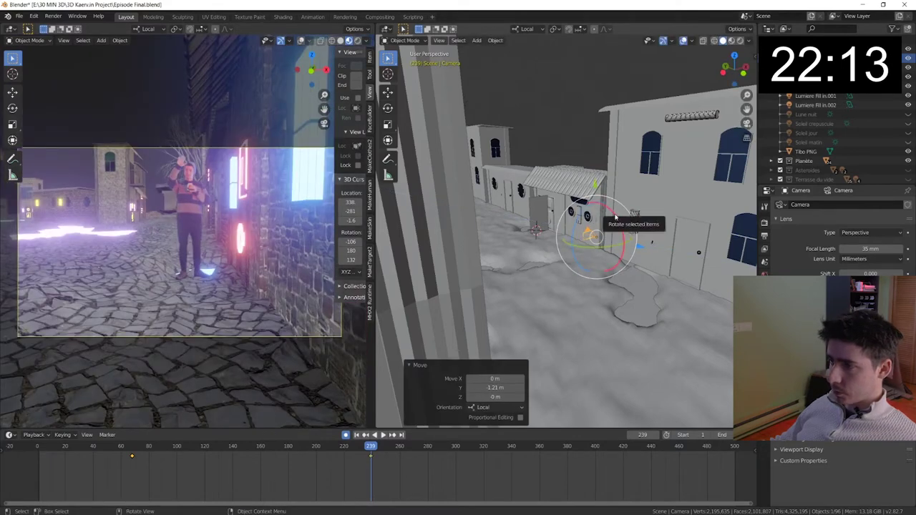
{"action": "left_click_drag", "start_coordinate": [615, 217], "coordinate": [624, 249]}
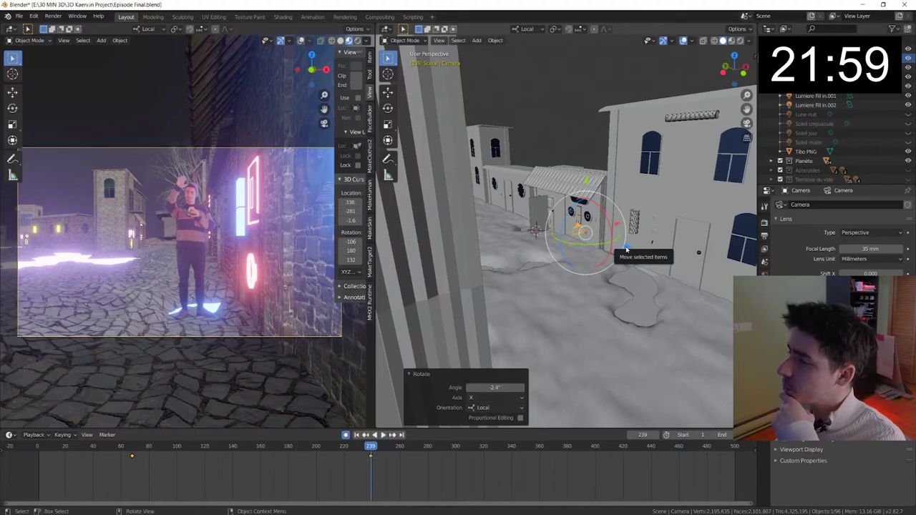
- Slide the camera 2.11 m along its local axis, then scrub to frames 86 and 238 to check
{"action": "mouse_move", "coordinate": [626, 250]}
{"action": "left_mouse_down"}
{"action": "mouse_move", "coordinate": [668, 260]}
{"action": "mouse_move", "coordinate": [598, 244]}
{"action": "mouse_move", "coordinate": [653, 231]}
{"action": "left_mouse_up"}
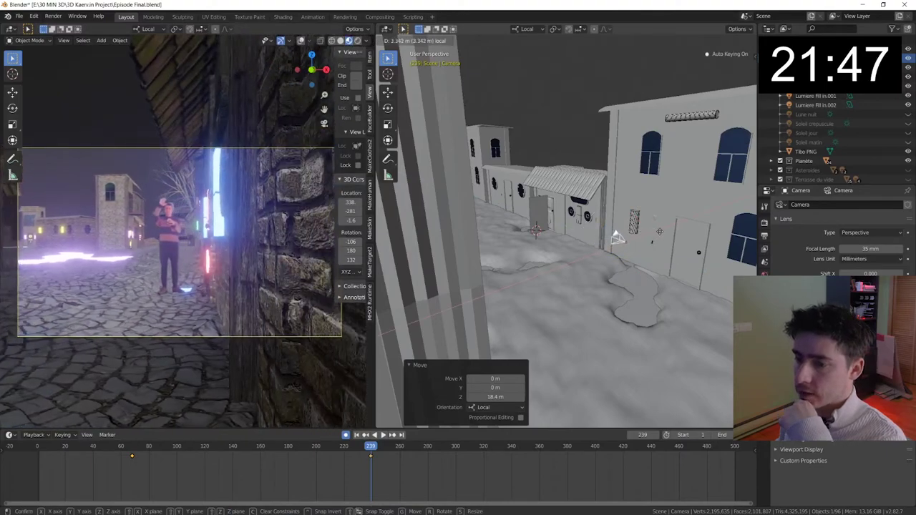
{"action": "left_click_drag", "start_coordinate": [653, 231], "coordinate": [653, 232]}
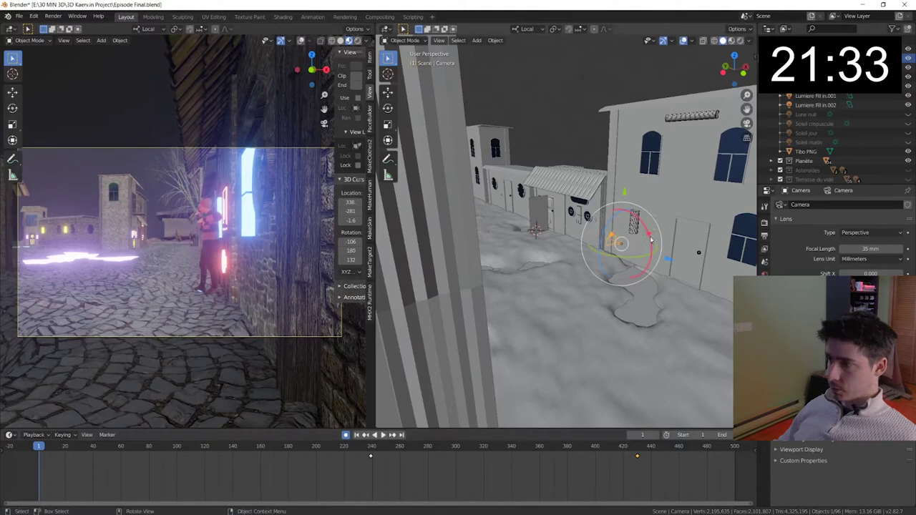
{"action": "left_click_drag", "start_coordinate": [651, 238], "coordinate": [655, 234]}
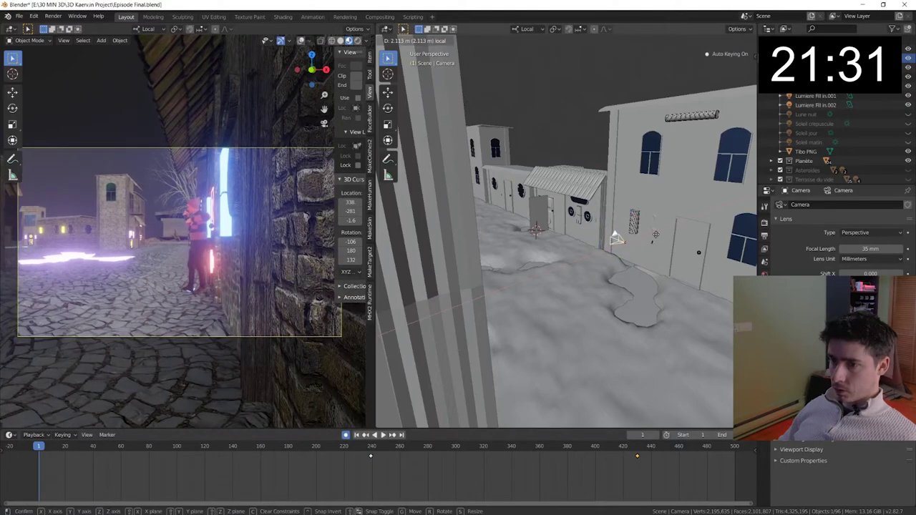
{"action": "left_click_drag", "start_coordinate": [597, 258], "coordinate": [596, 258]}
{"action": "mouse_move", "coordinate": [51, 447]}
{"action": "left_mouse_down"}
{"action": "mouse_move", "coordinate": [261, 446]}
{"action": "mouse_move", "coordinate": [136, 446]}
{"action": "left_mouse_up"}
{"action": "mouse_move", "coordinate": [99, 470]}
{"action": "left_mouse_down"}
{"action": "mouse_move", "coordinate": [149, 455]}
{"action": "mouse_move", "coordinate": [371, 455]}
{"action": "left_mouse_up"}
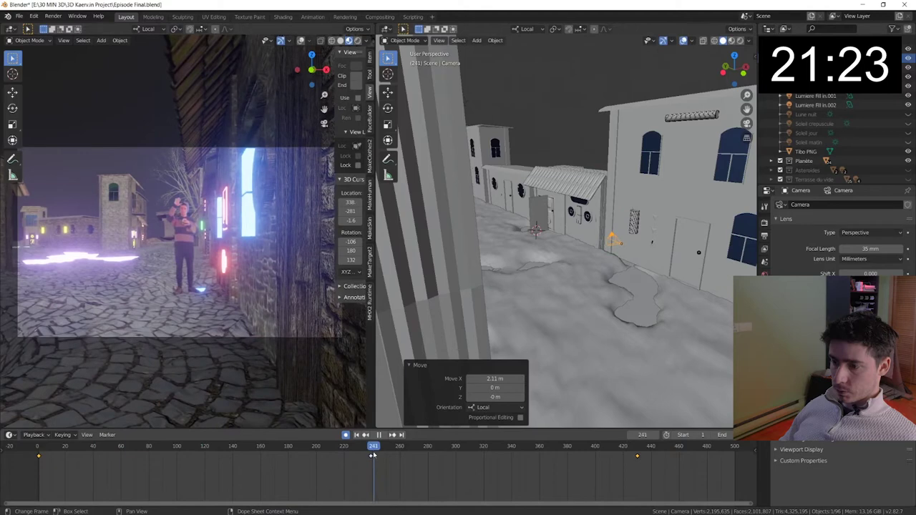
- Set the camera keyframes to Linear interpolation and preview the move up to frame 420
{"action": "right_click", "coordinate": [47, 464]}
{"action": "mouse_move", "coordinate": [42, 451]}
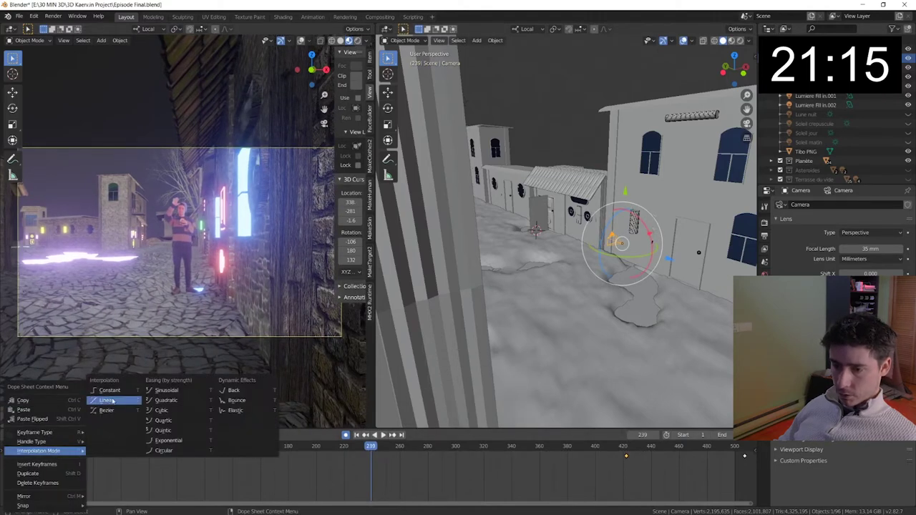
{"action": "key", "text": "space"}
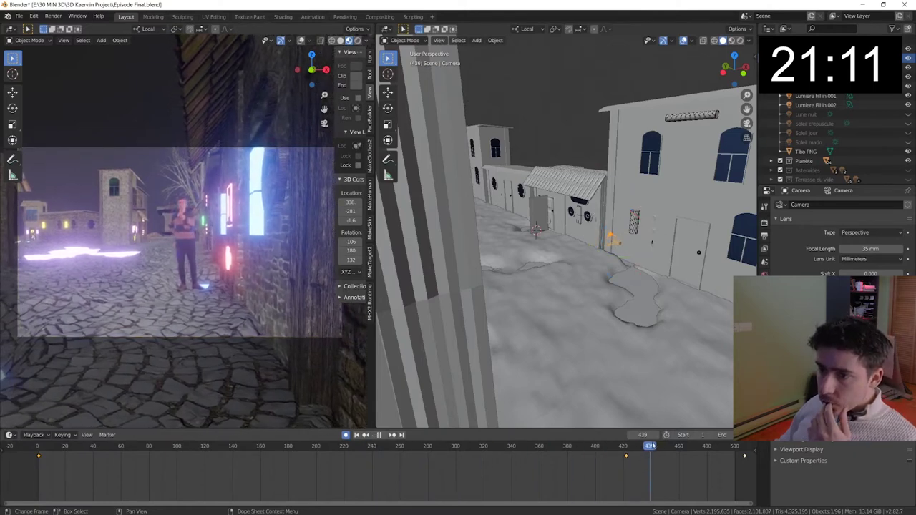
{"action": "scroll", "coordinate": [201, 468], "scroll_direction": "down", "scroll_amount": 3}
{"action": "key", "text": "shift+Left"}
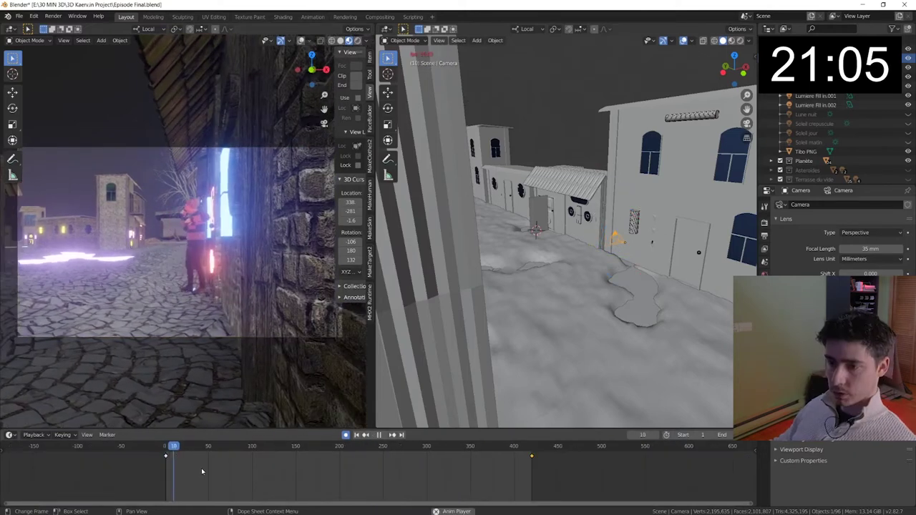
{"action": "key", "text": "space"}
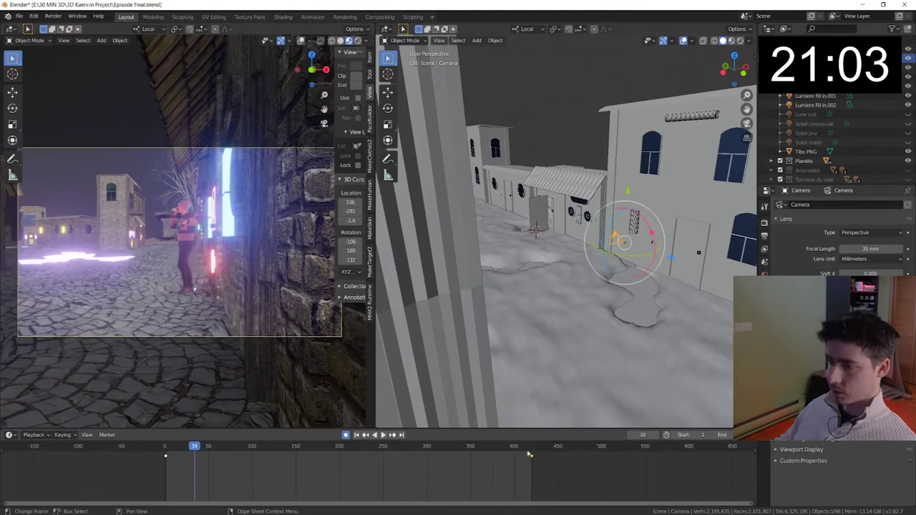
{"action": "left_click", "coordinate": [531, 453]}
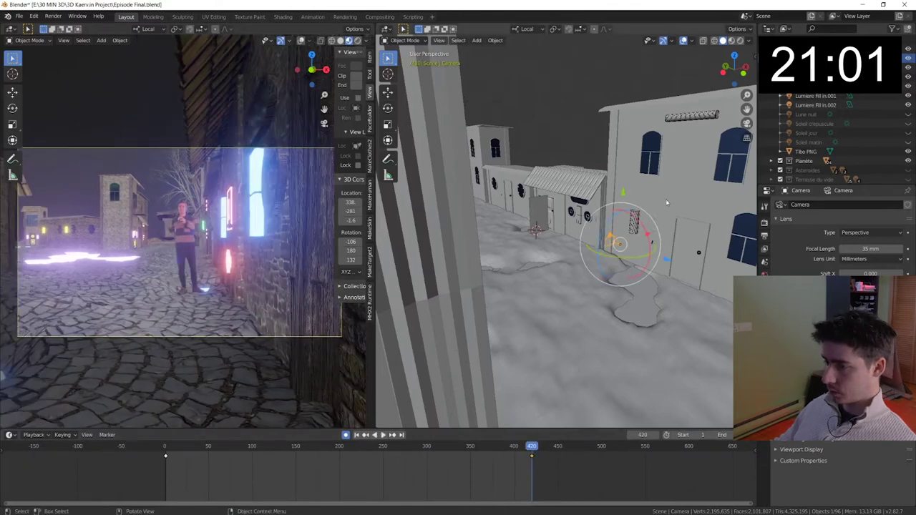
{"action": "left_click", "coordinate": [607, 241]}
- Replay the camera glide from the start and scrub through frames 218 to 324
{"action": "key", "text": "space"}
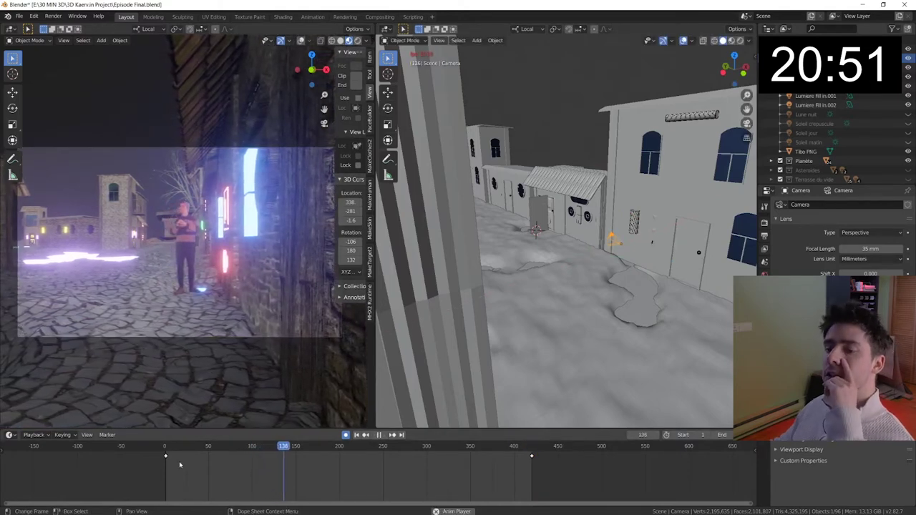
{"action": "key", "text": "space"}
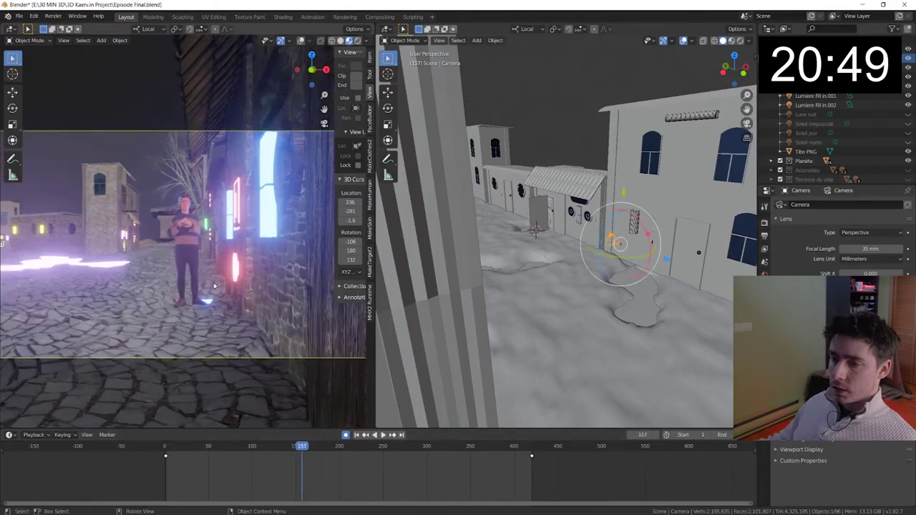
{"action": "scroll", "coordinate": [223, 343], "scroll_direction": "up", "scroll_amount": 4}
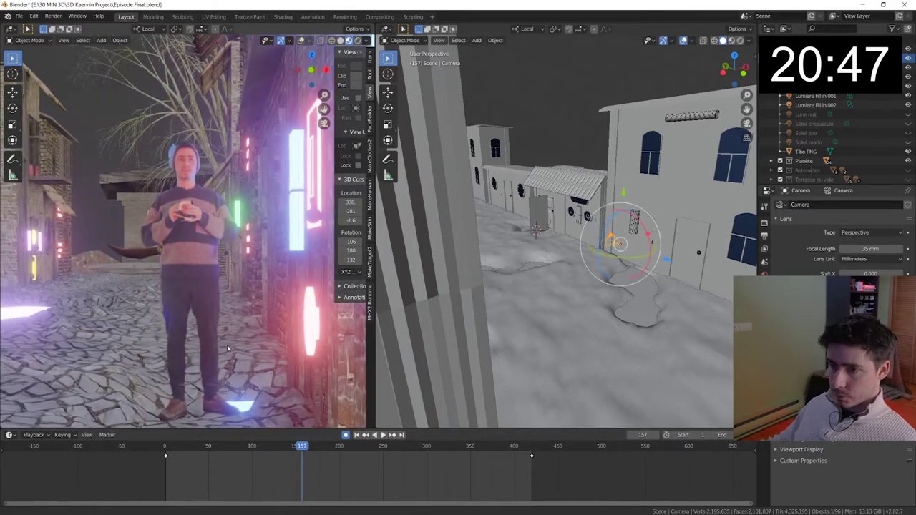
{"action": "middle_click_drag", "start_coordinate": [222, 343], "coordinate": [234, 299], "text": "shift"}
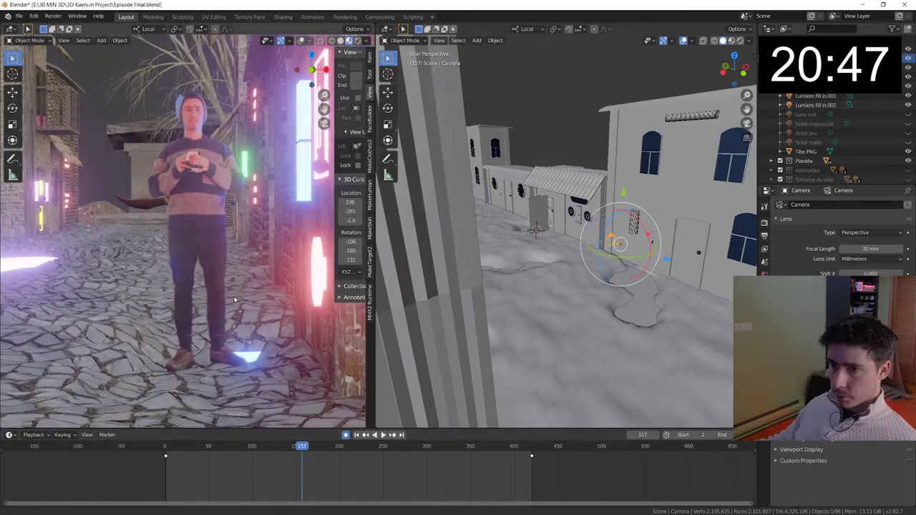
{"action": "left_click", "coordinate": [165, 449]}
{"action": "key", "text": "space"}
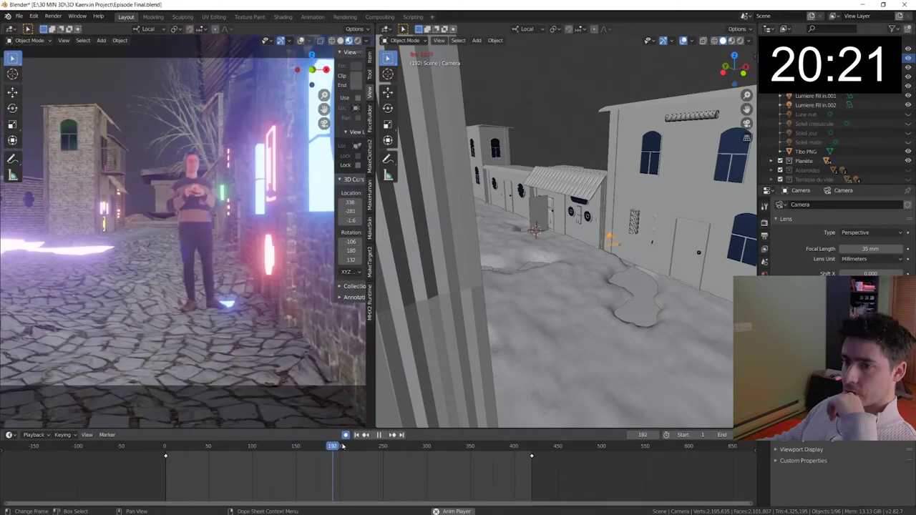
{"action": "left_click_drag", "start_coordinate": [364, 444], "coordinate": [455, 439]}
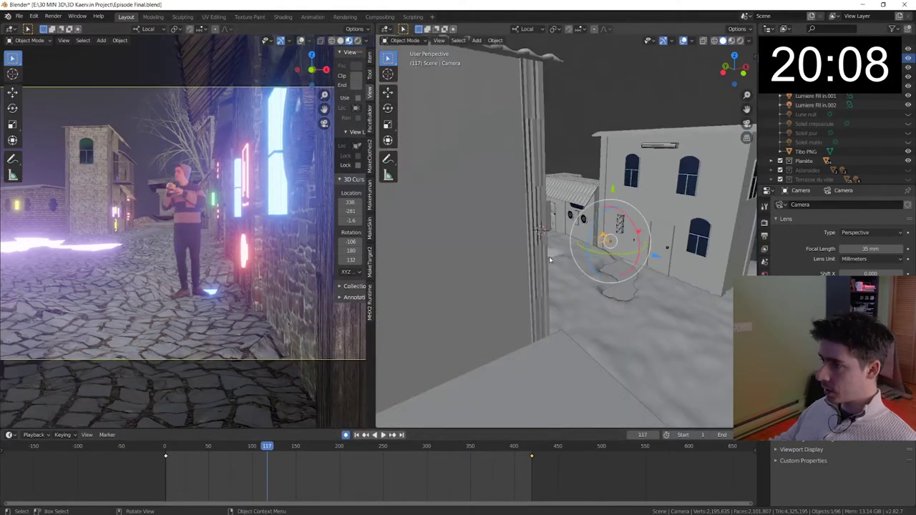
{"action": "scroll", "coordinate": [216, 249], "scroll_direction": "down", "scroll_amount": 2}
- Make Tibo PNG the camera's focus object and set the F-Stop to 0.1
{"action": "scroll", "coordinate": [216, 249], "scroll_direction": "up", "scroll_amount": 2}
{"action": "scroll", "coordinate": [221, 236], "scroll_direction": "up", "scroll_amount": 1}
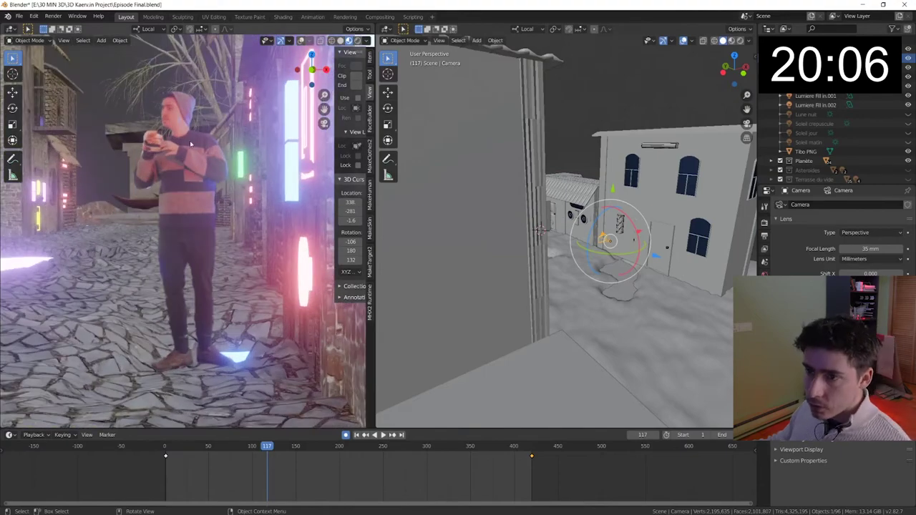
{"action": "scroll", "coordinate": [225, 221], "scroll_direction": "up", "scroll_amount": 1}
{"action": "scroll", "coordinate": [230, 205], "scroll_direction": "up", "scroll_amount": 2}
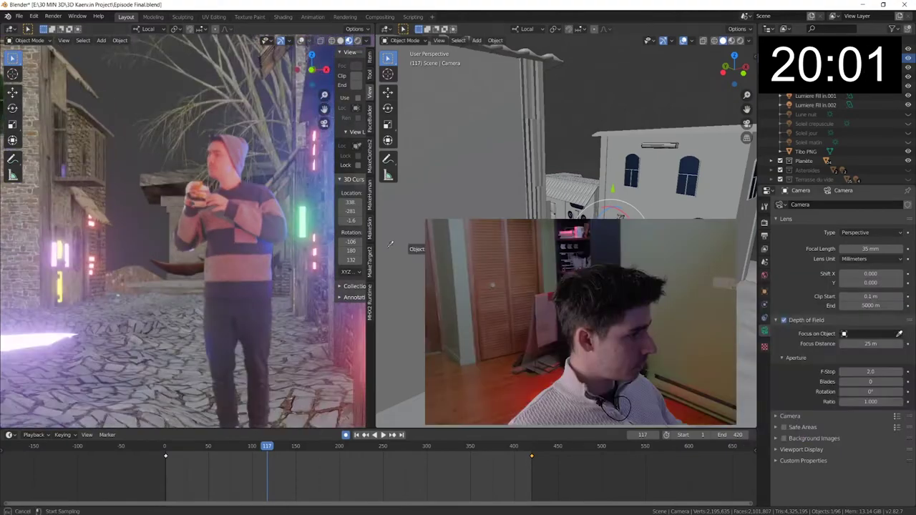
{"action": "left_click", "coordinate": [899, 334]}
{"action": "left_click", "coordinate": [228, 166]}
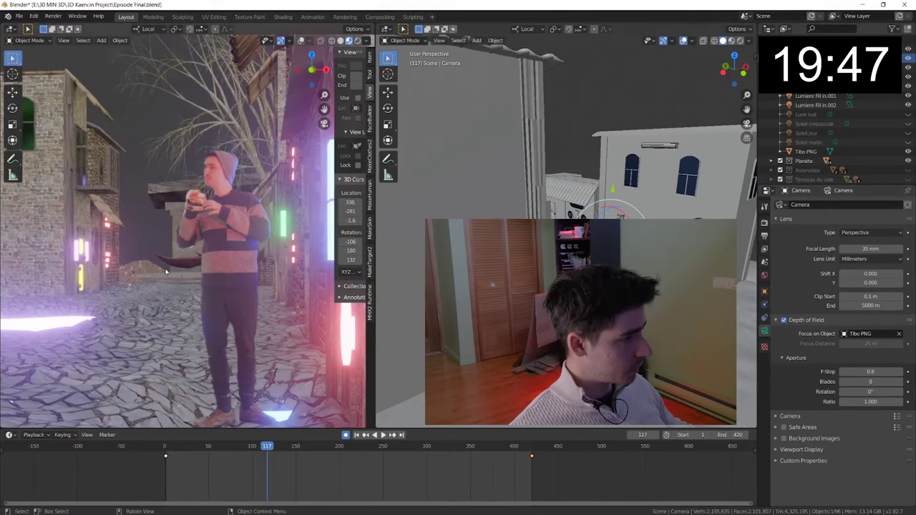
{"action": "scroll", "coordinate": [159, 233], "scroll_direction": "up", "scroll_amount": 3}
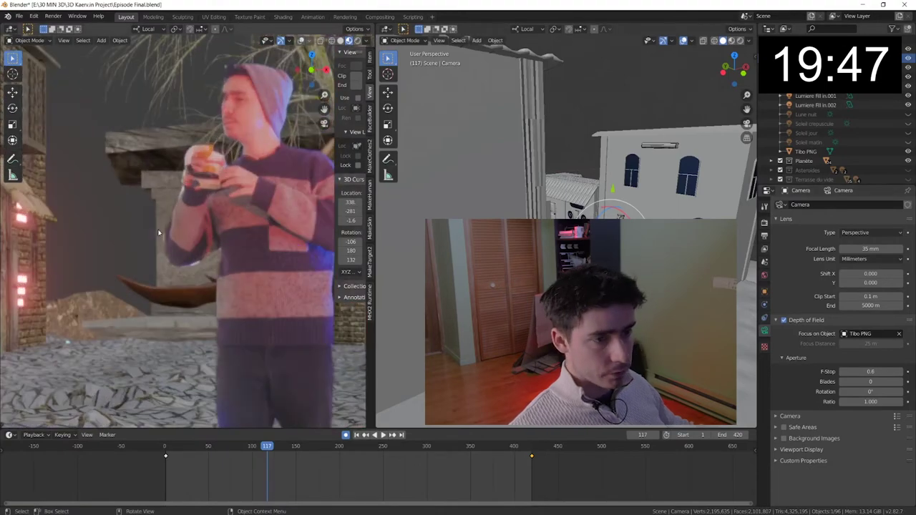
{"action": "scroll", "coordinate": [159, 233], "scroll_direction": "up", "scroll_amount": 2}
{"action": "scroll", "coordinate": [172, 219], "scroll_direction": "up", "scroll_amount": 2}
{"action": "scroll", "coordinate": [184, 207], "scroll_direction": "up", "scroll_amount": 1}
{"action": "scroll", "coordinate": [191, 174], "scroll_direction": "up", "scroll_amount": 2}
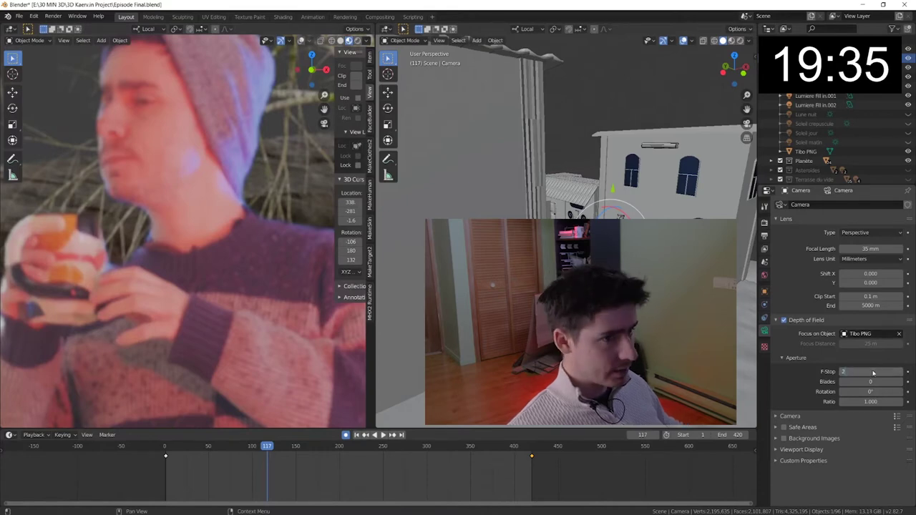
{"action": "key", "text": "Return"}
{"action": "key", "text": "Return"}
- Clear the focus object and set a manual focus distance of about 200 m
{"action": "scroll", "coordinate": [260, 316], "scroll_direction": "up", "scroll_amount": 2}
{"action": "scroll", "coordinate": [260, 317], "scroll_direction": "up", "scroll_amount": 2}
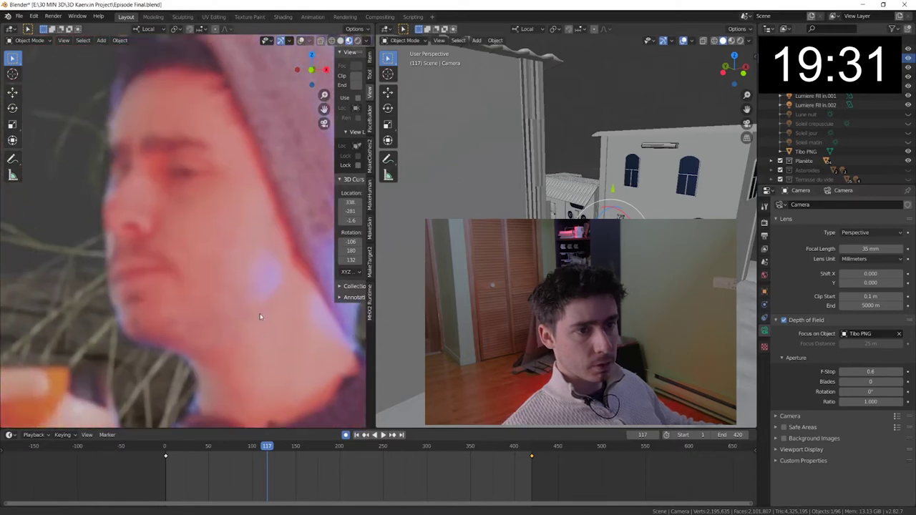
{"action": "scroll", "coordinate": [260, 316], "scroll_direction": "up", "scroll_amount": 1}
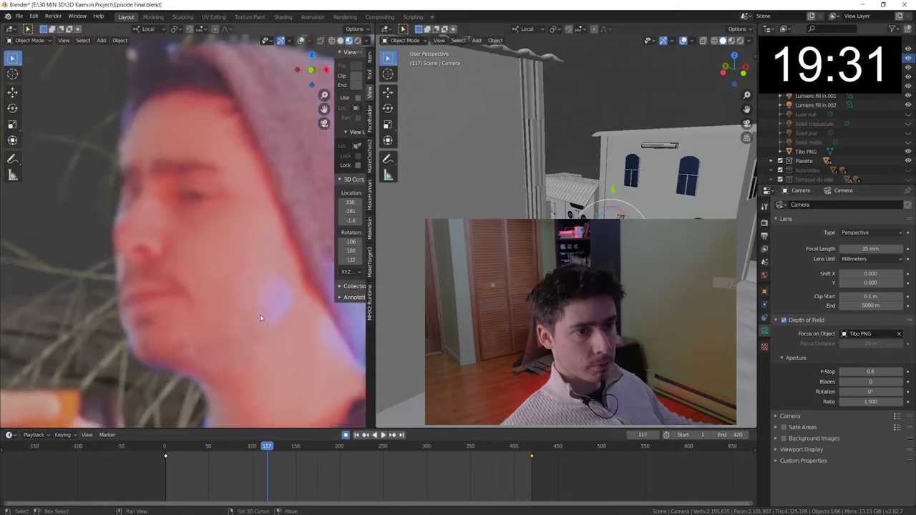
{"action": "key", "text": "BackSpace"}
{"action": "left_click", "coordinate": [870, 343]}
{"action": "type", "text": "15"}
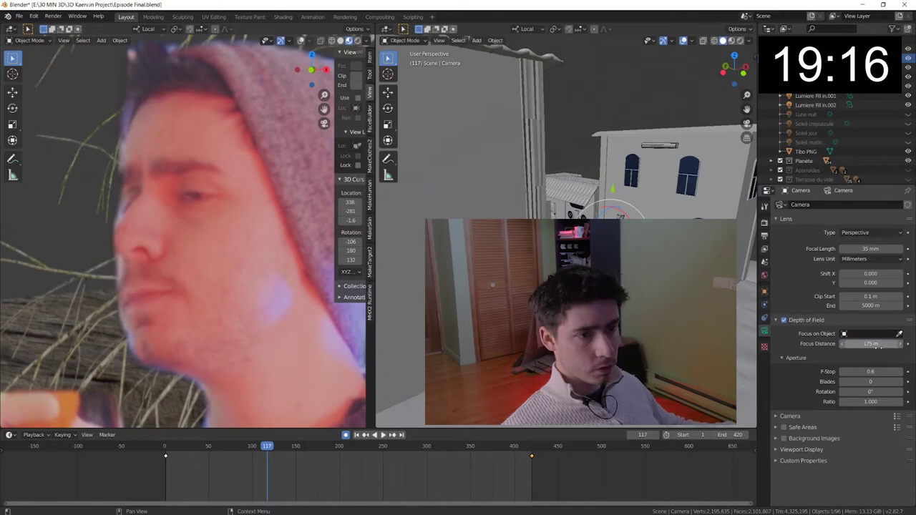
{"action": "type", "text": "200"}
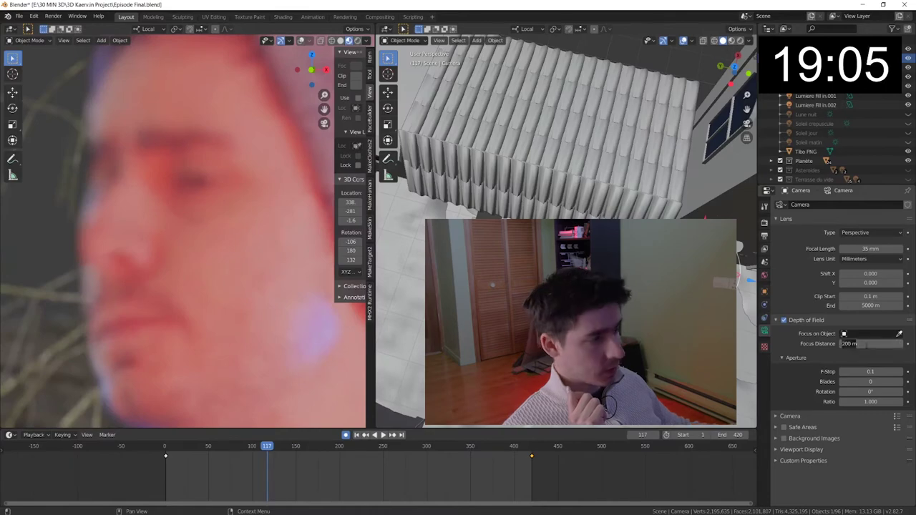
{"action": "left_click_drag", "start_coordinate": [868, 344], "coordinate": [880, 345]}
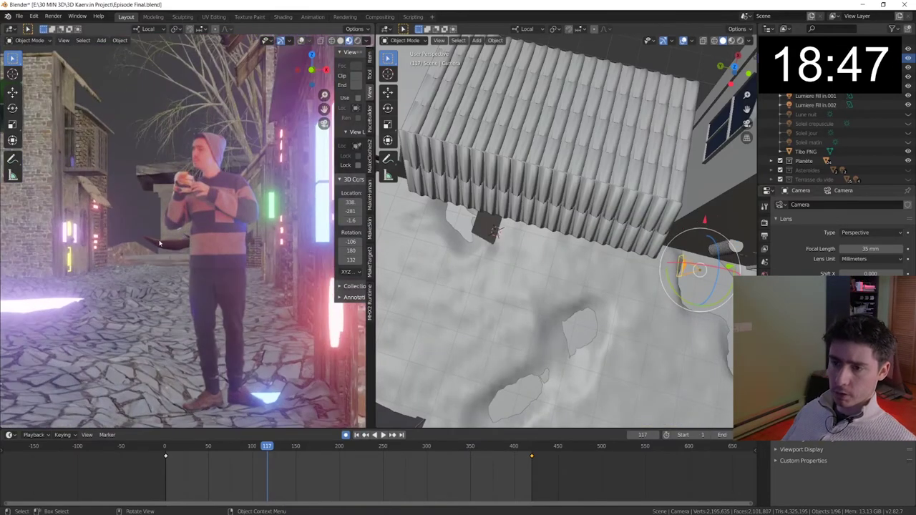
- Look through the camera (Numpad 0) and zoom and pan across the character's torso
{"action": "key", "text": "KP_0"}
{"action": "scroll", "coordinate": [105, 241], "scroll_direction": "up", "scroll_amount": 2}
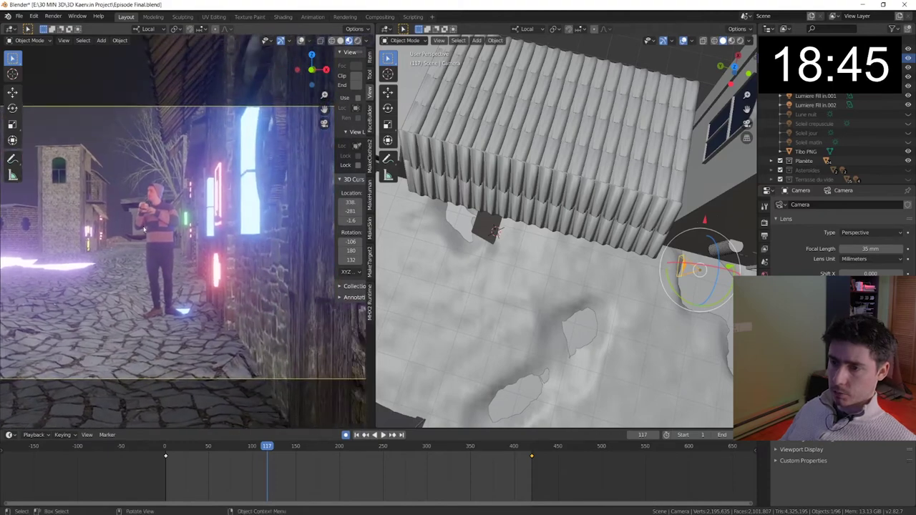
{"action": "scroll", "coordinate": [158, 256], "scroll_direction": "up", "scroll_amount": 2}
{"action": "scroll", "coordinate": [211, 270], "scroll_direction": "up", "scroll_amount": 2}
{"action": "scroll", "coordinate": [264, 284], "scroll_direction": "up", "scroll_amount": 2}
{"action": "scroll", "coordinate": [243, 281], "scroll_direction": "up", "scroll_amount": 2}
{"action": "scroll", "coordinate": [215, 277], "scroll_direction": "up", "scroll_amount": 2}
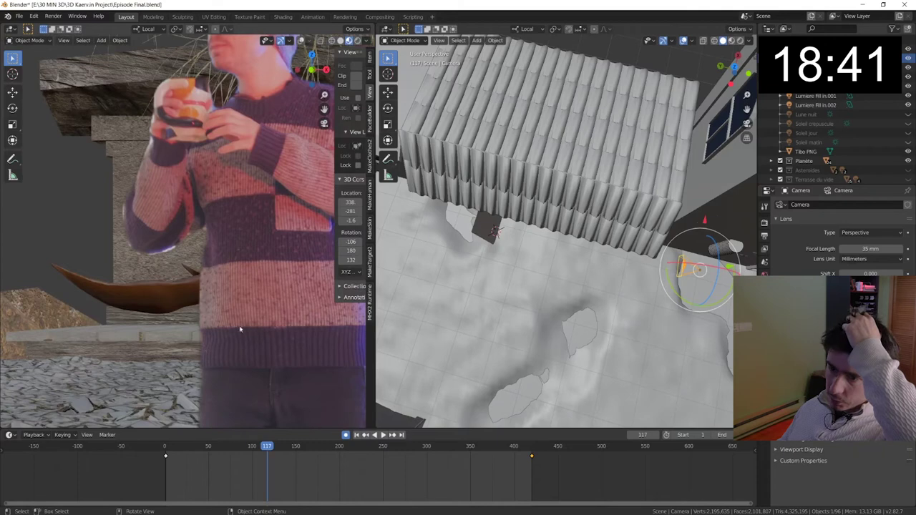
{"action": "scroll", "coordinate": [215, 358], "scroll_direction": "up", "scroll_amount": 2}
{"action": "middle_click_drag", "start_coordinate": [279, 381], "coordinate": [254, 307], "text": "shift"}
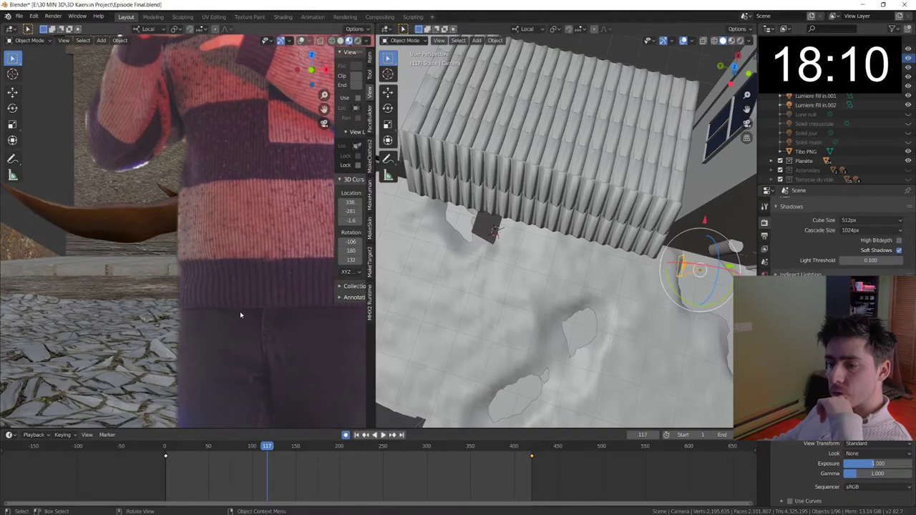
{"action": "scroll", "coordinate": [241, 315], "scroll_direction": "up", "scroll_amount": 2}
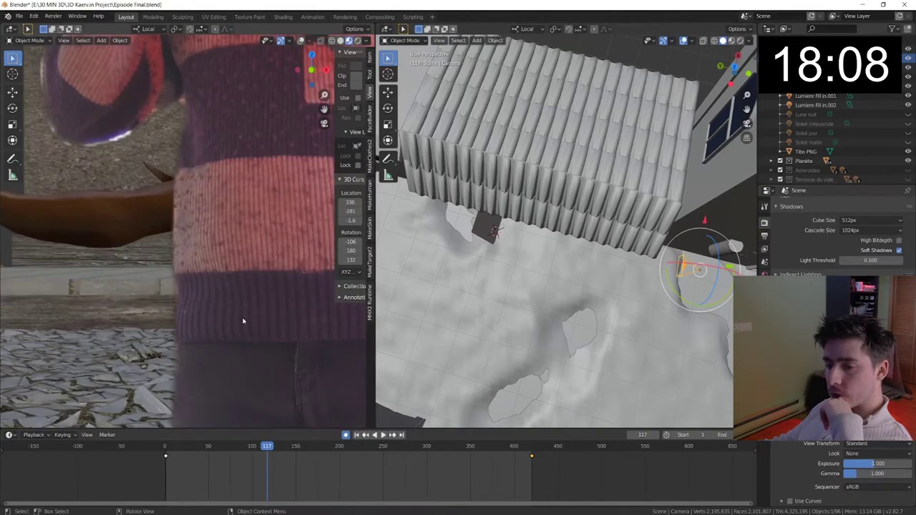
{"action": "scroll", "coordinate": [243, 321], "scroll_direction": "down", "scroll_amount": 2}
{"action": "scroll", "coordinate": [243, 321], "scroll_direction": "down", "scroll_amount": 2}
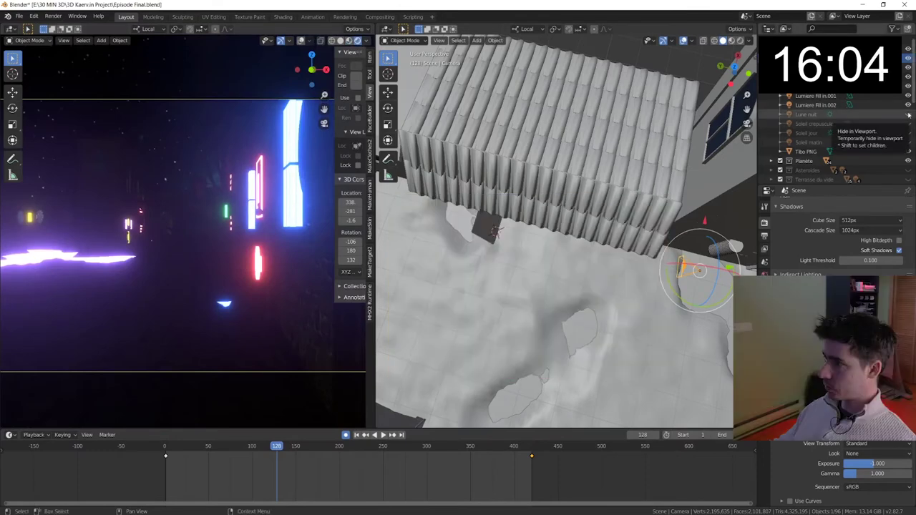
- Make the Soleil jour sun visible in the Outliner and select the Tibo PNG plane
{"action": "left_click", "coordinate": [908, 133]}
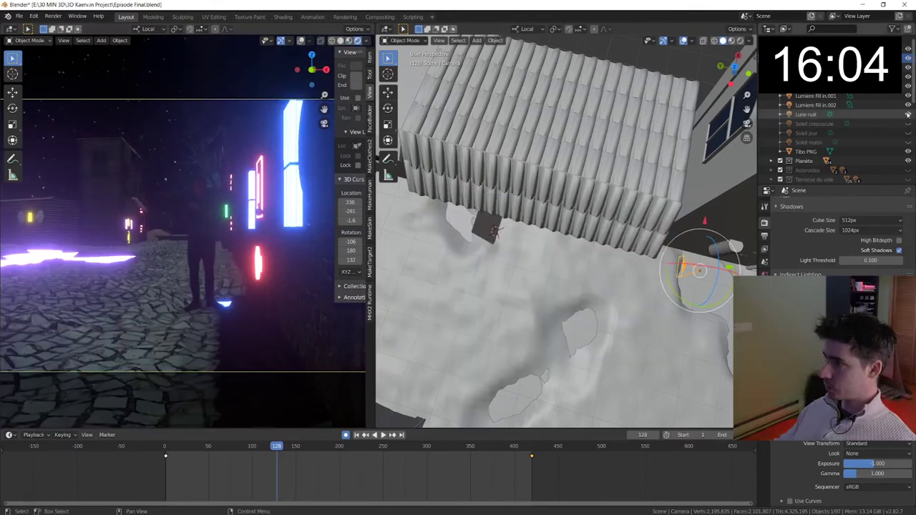
{"action": "left_click", "coordinate": [908, 138]}
{"action": "left_click", "coordinate": [908, 134]}
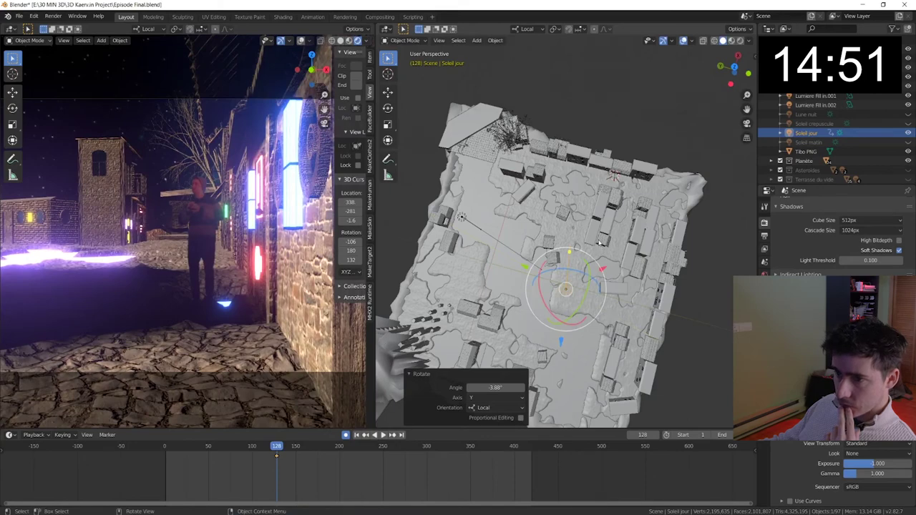
{"action": "scroll", "coordinate": [622, 196], "scroll_direction": "up", "scroll_amount": 10}
{"action": "middle_click_drag", "start_coordinate": [621, 196], "coordinate": [465, 223]}
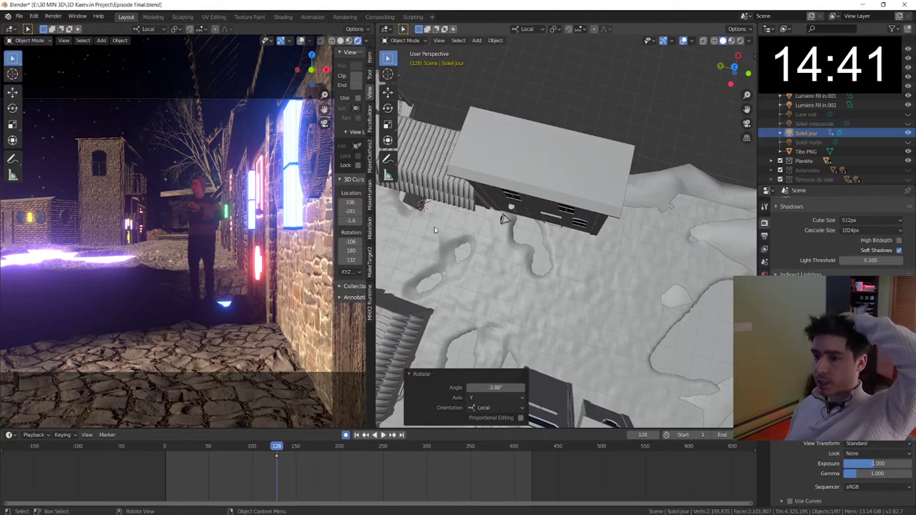
{"action": "left_click", "coordinate": [418, 202]}
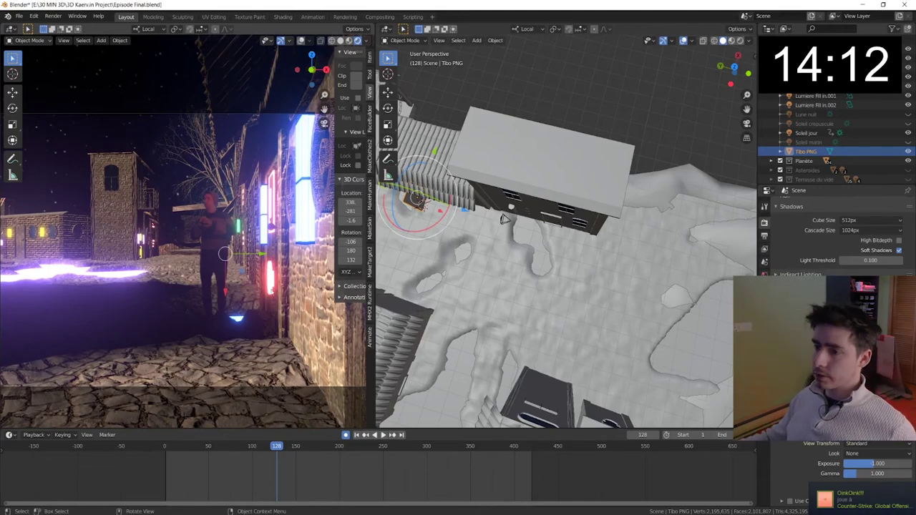
- Add a point light at the character's feet and tint it red
{"action": "scroll", "coordinate": [565, 229], "scroll_direction": "up", "scroll_amount": 5}
{"action": "mouse_move", "coordinate": [565, 229]}
{"action": "middle_mouse_down"}
{"action": "mouse_move", "coordinate": [704, 289]}
{"action": "mouse_move", "coordinate": [551, 247]}
{"action": "middle_mouse_up"}
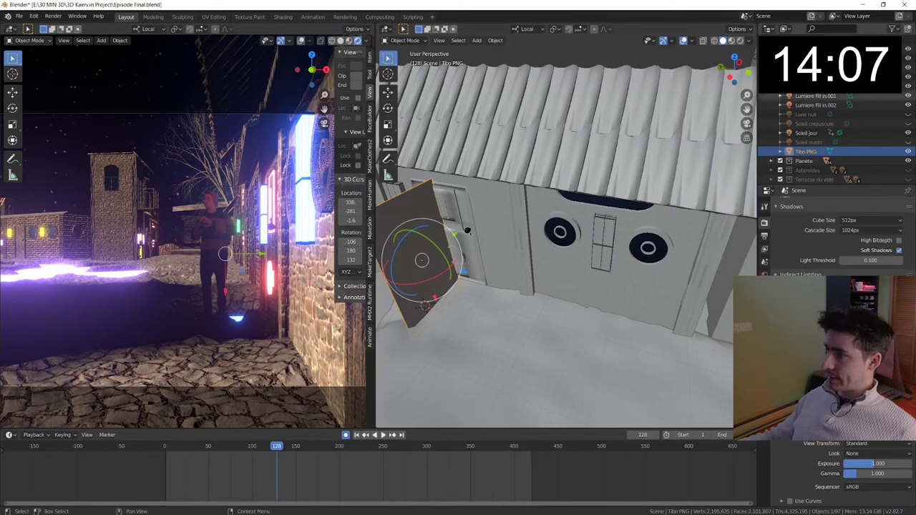
{"action": "key", "text": "alt+a"}
{"action": "left_click", "coordinate": [477, 40]}
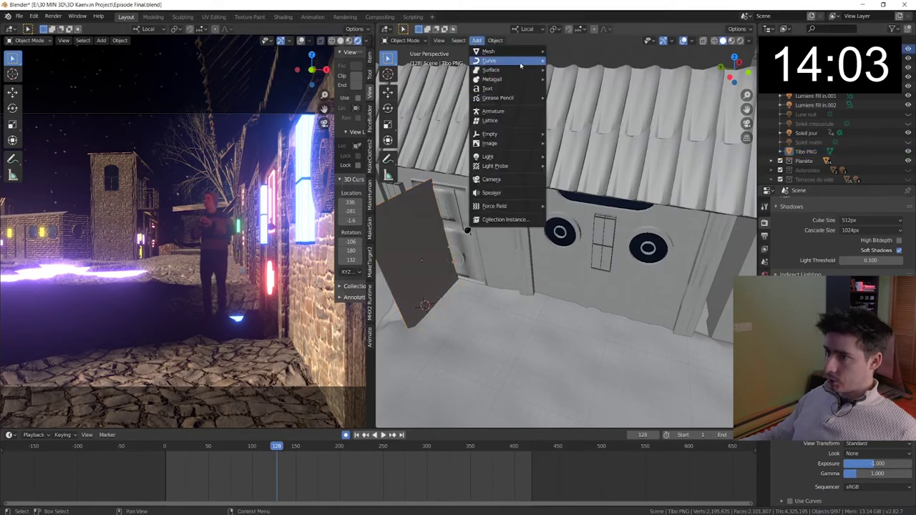
{"action": "left_click", "coordinate": [565, 156]}
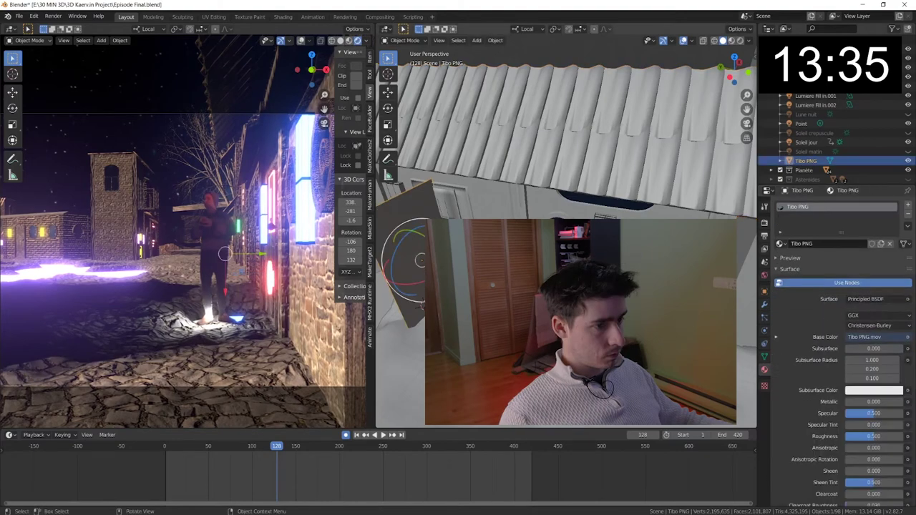
{"action": "left_click_drag", "start_coordinate": [862, 231], "coordinate": [865, 231]}
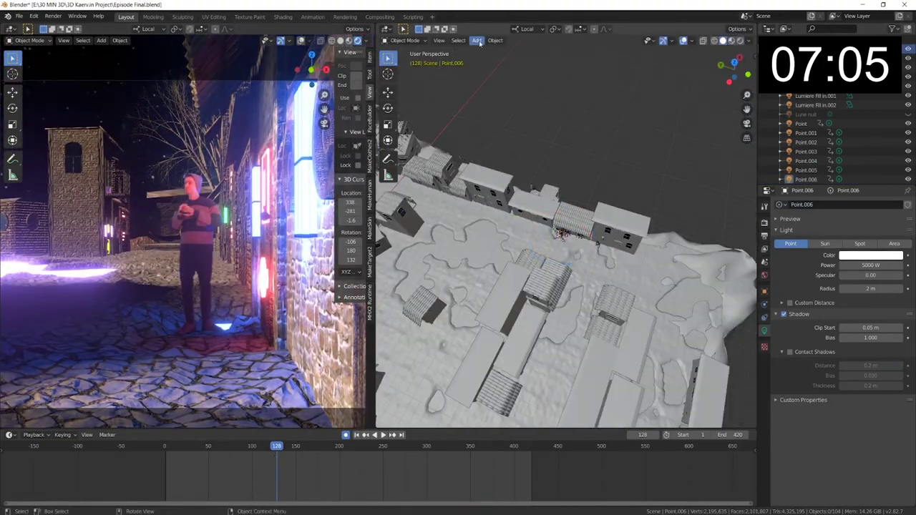
- Enlarge the cube and stretch it along Y so it spans the street
{"action": "key", "text": "Return"}
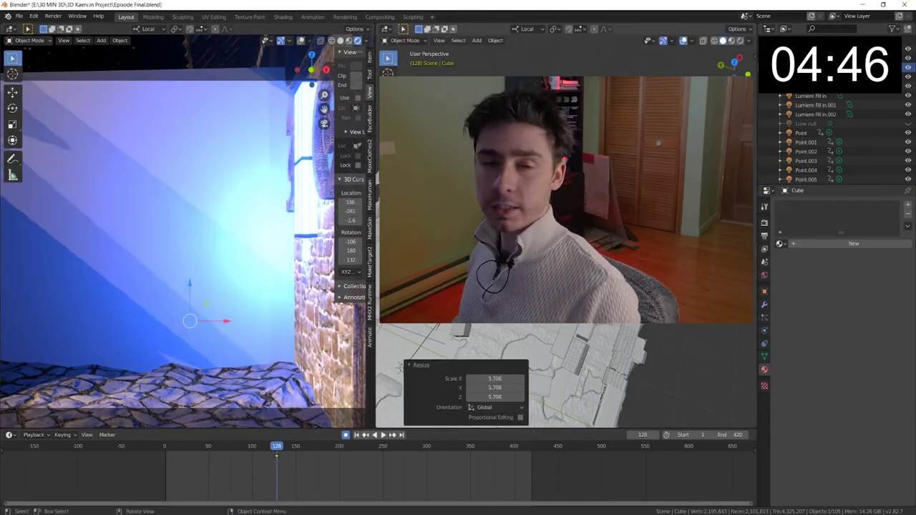
{"action": "key", "text": "s"}
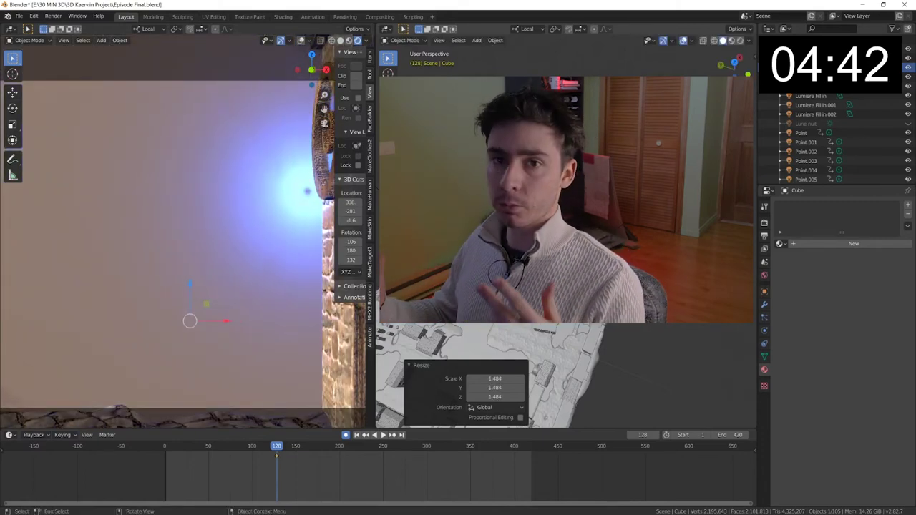
{"action": "key", "text": "y"}
{"action": "key", "text": "y"}
{"action": "key", "text": "Return"}
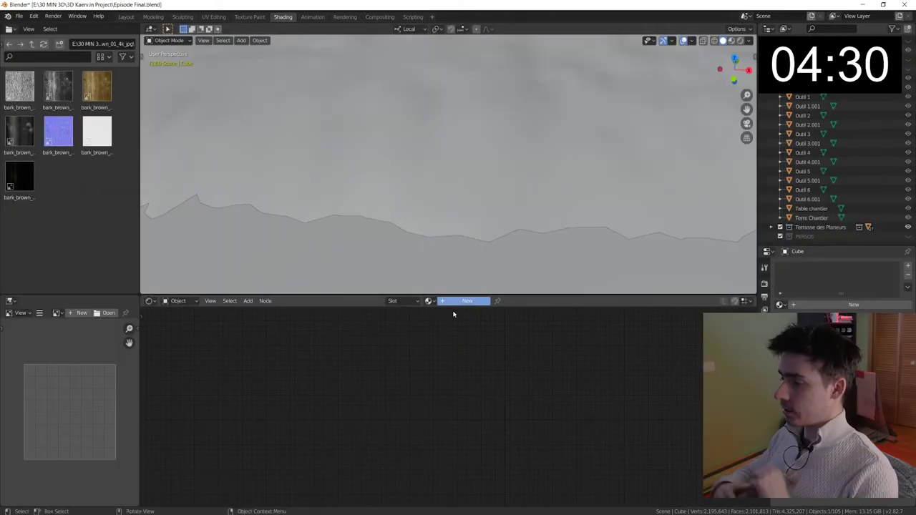
- Give the cube a new fog volume material, pick its colour and keyframe a node value
{"action": "left_click", "coordinate": [458, 301]}
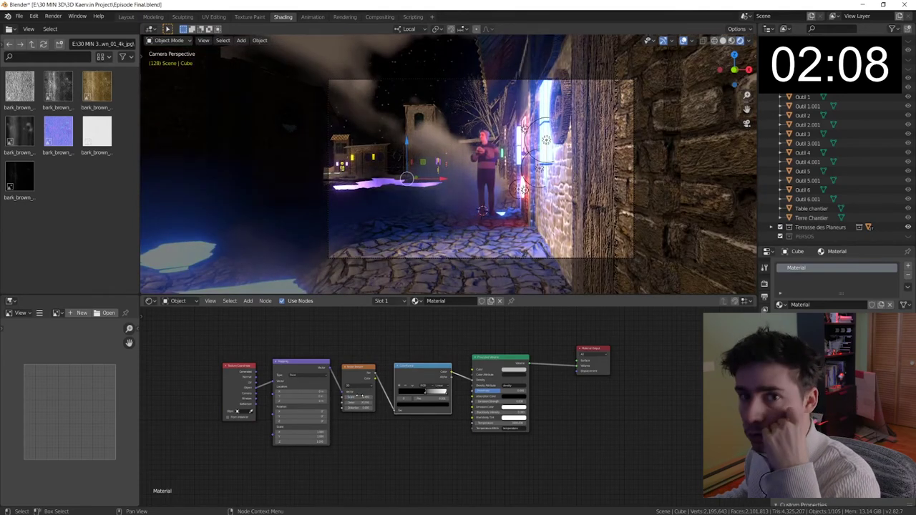
{"action": "left_click", "coordinate": [513, 369]}
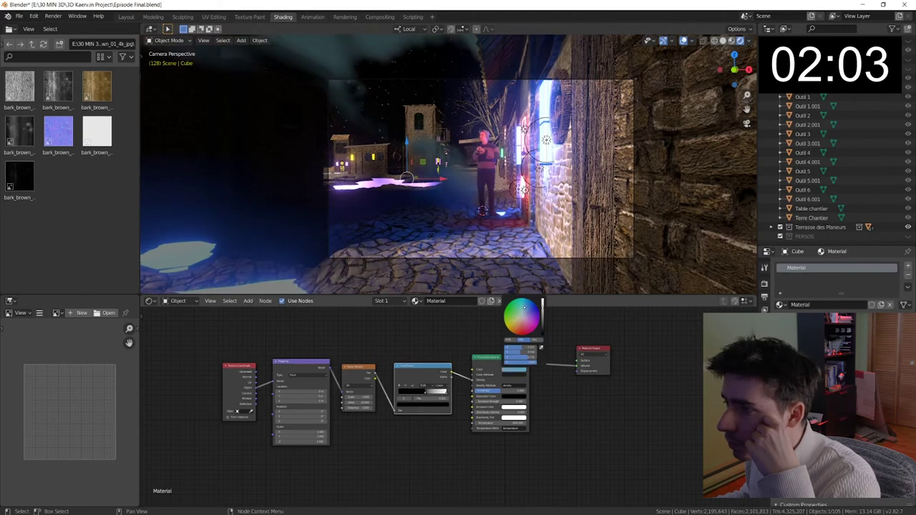
{"action": "left_click", "coordinate": [357, 396]}
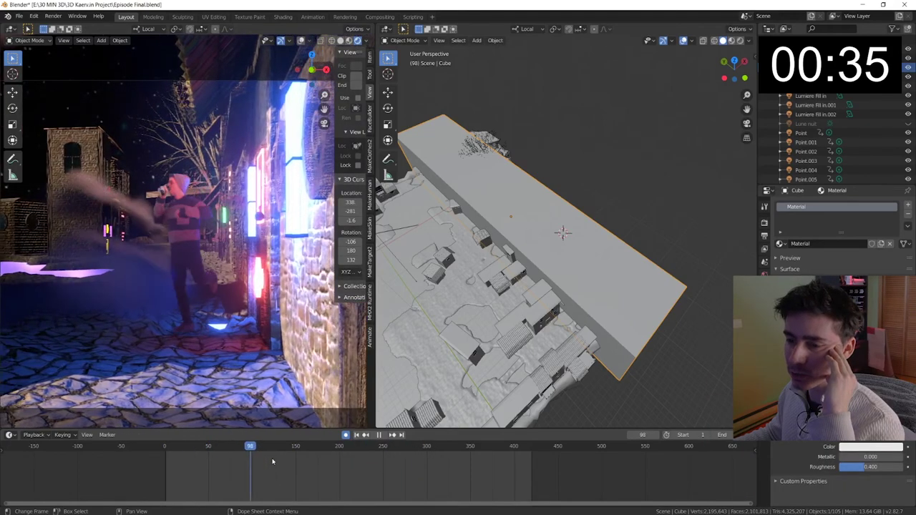
- Play the animation, scrub back to frame 148 to watch the fog, then stop
{"action": "key", "text": "space"}
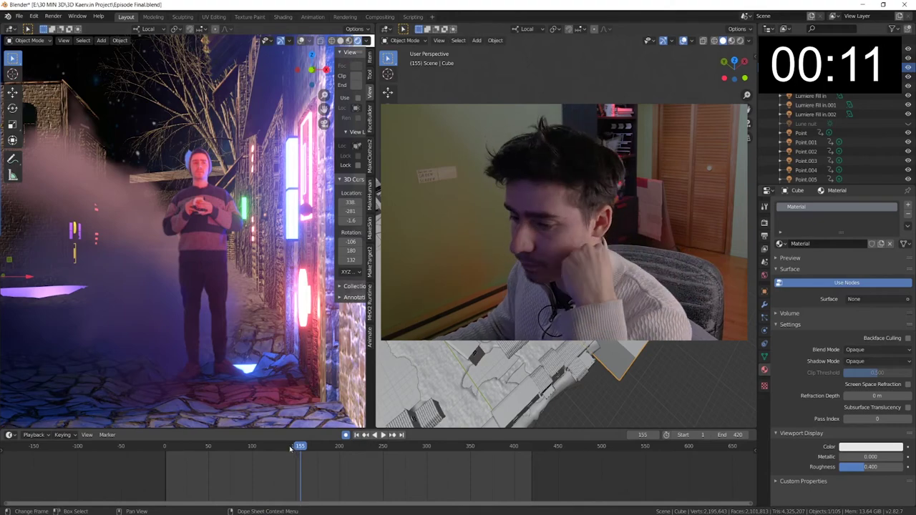
{"action": "mouse_move", "coordinate": [296, 447]}
{"action": "left_mouse_down"}
{"action": "mouse_move", "coordinate": [204, 446]}
{"action": "mouse_move", "coordinate": [361, 445]}
{"action": "left_mouse_up"}
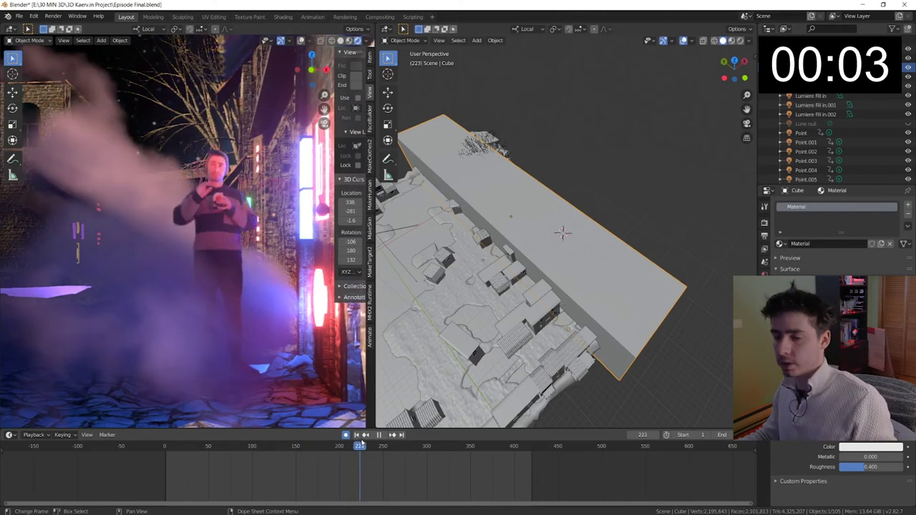
{"action": "key", "text": "Escape"}
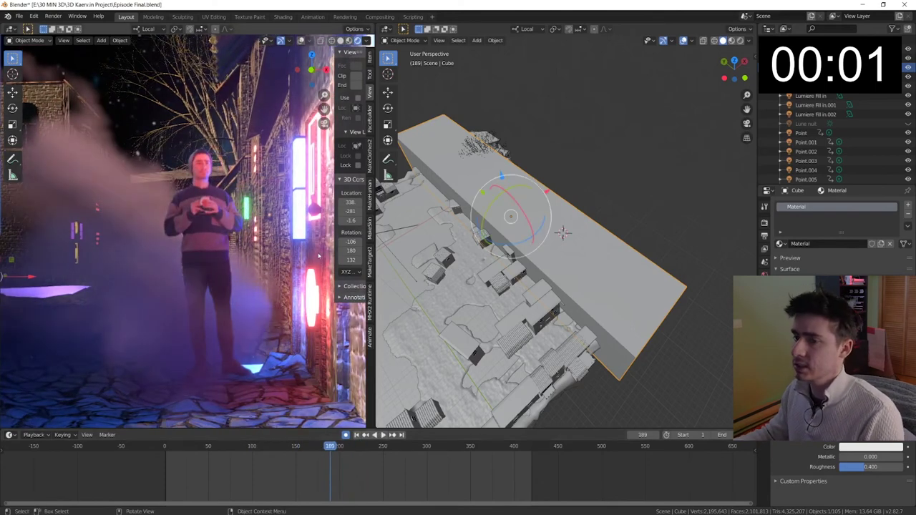